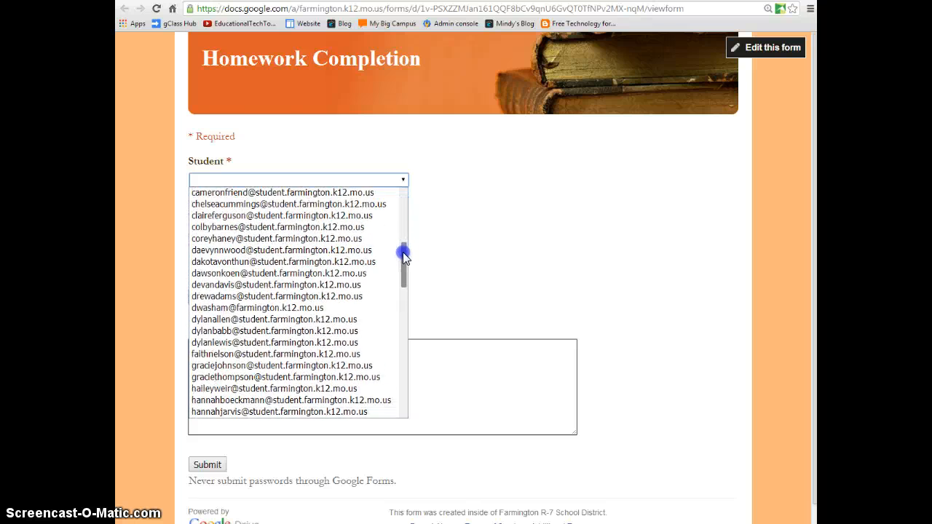
Examine the answer choices offered by the Student and Assignment lists on the Homework Completion form.
left_click(457, 256)
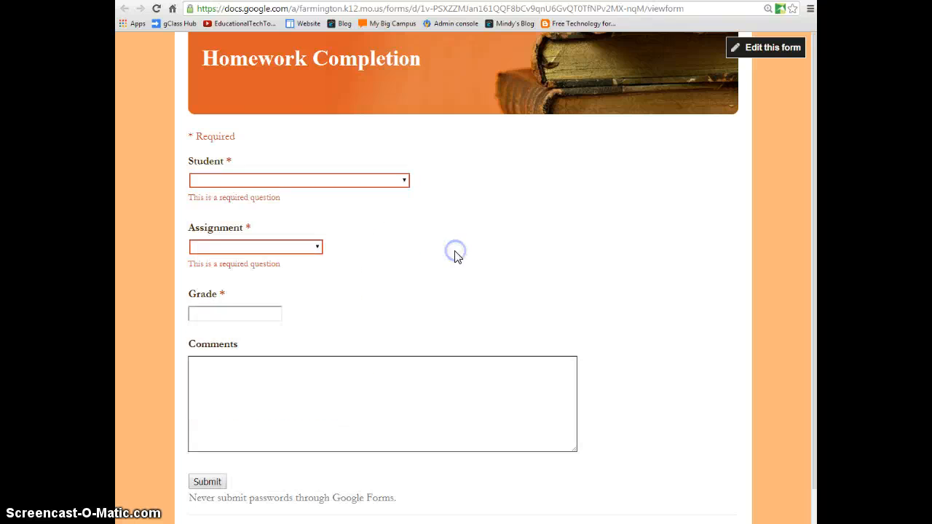
left_click(316, 247)
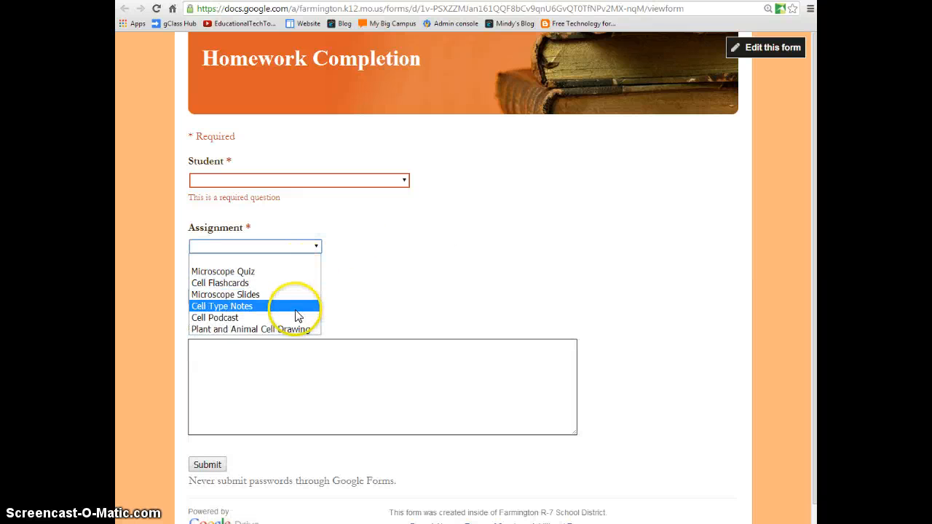
left_click(359, 270)
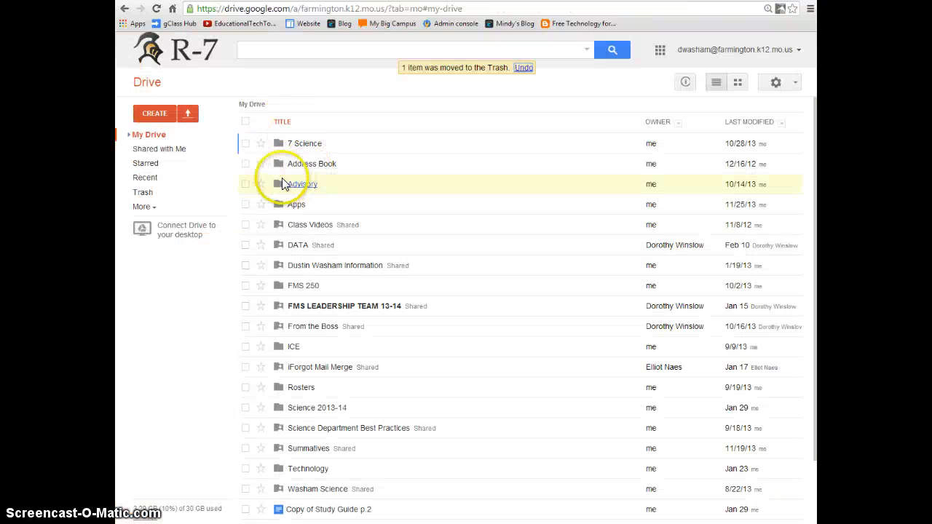
Create a new Google Form titled "FormRanger" with the Default theme.
left_click(154, 113)
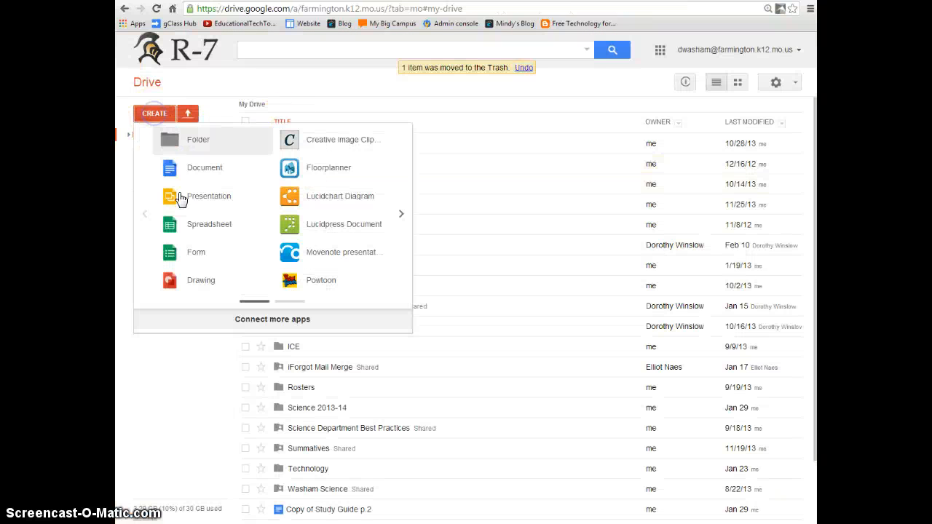
left_click(190, 261)
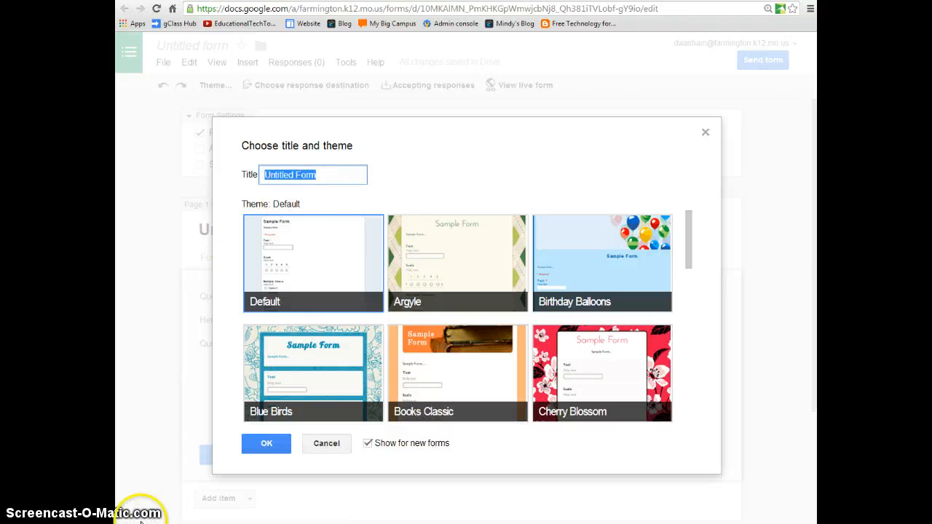
type("FormRanger")
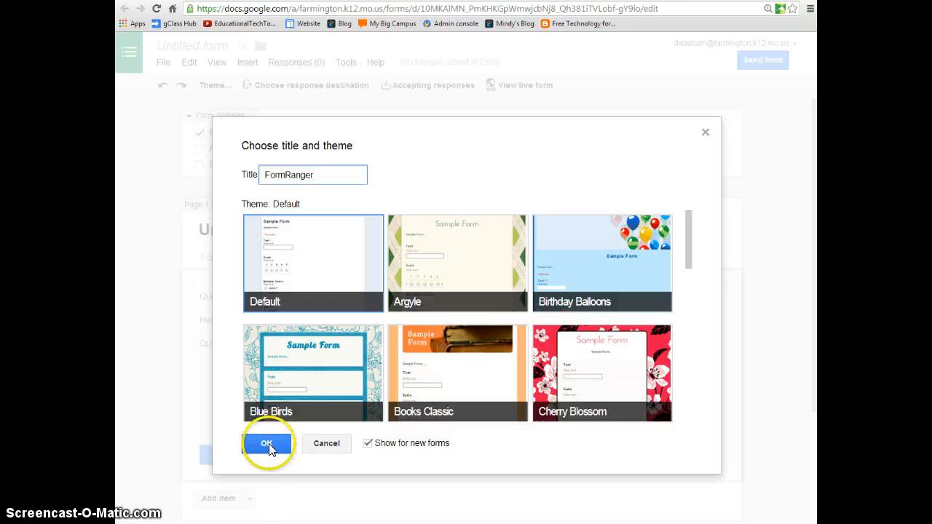
left_click(268, 443)
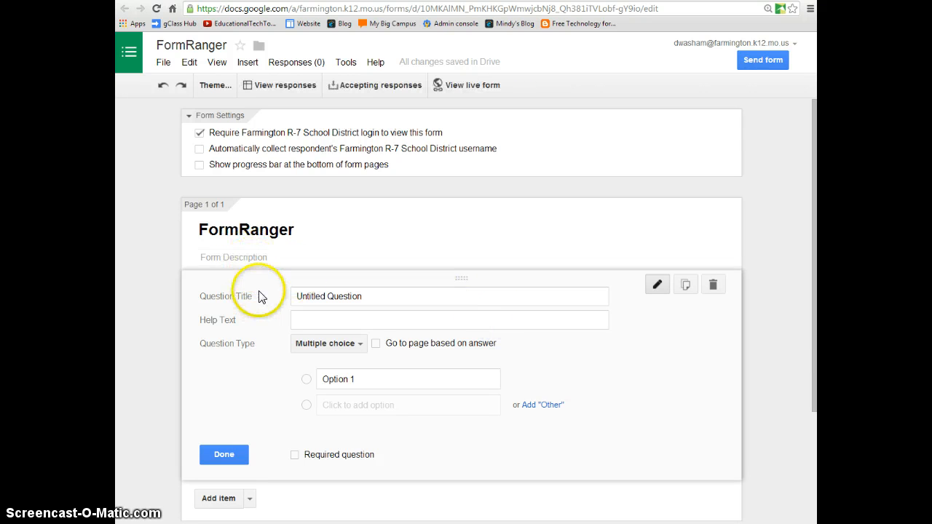
Title the first question "Which of the following is the capitol of Missouri?" and make its question type "Choose from a list".
scroll(268, 353, "down", 1)
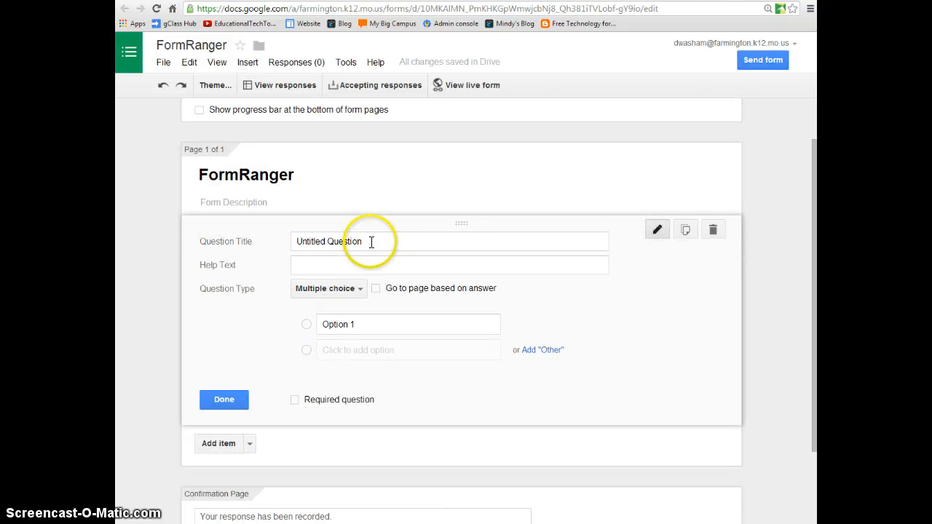
left_click_drag(360, 241, 318, 242)
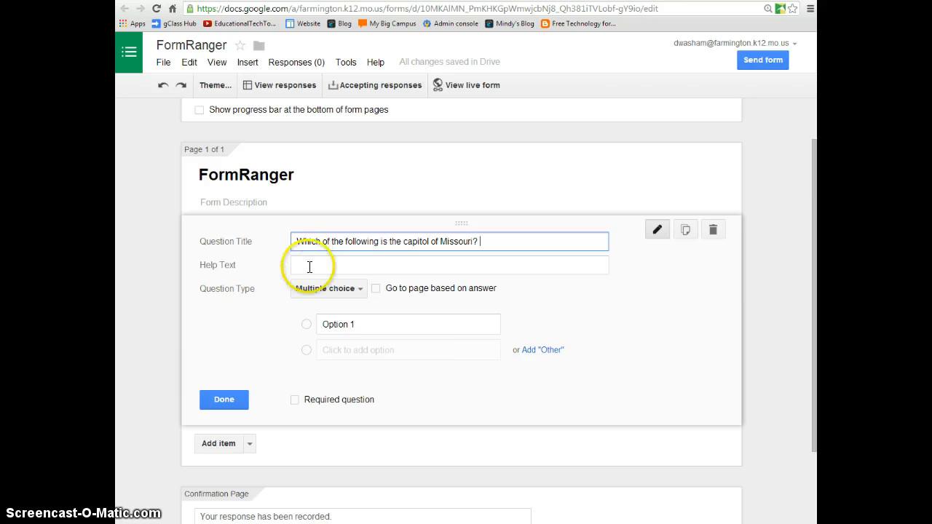
left_click(358, 290)
left_click(321, 248)
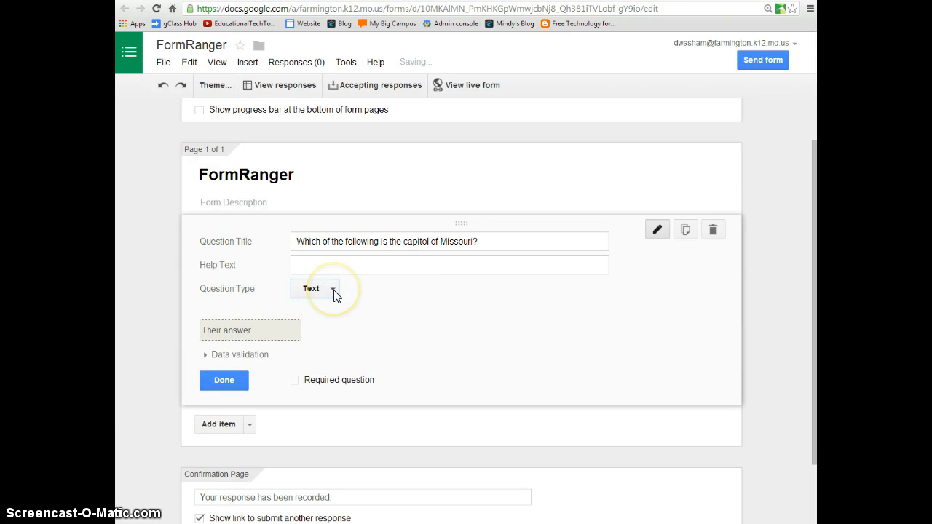
left_click(333, 291)
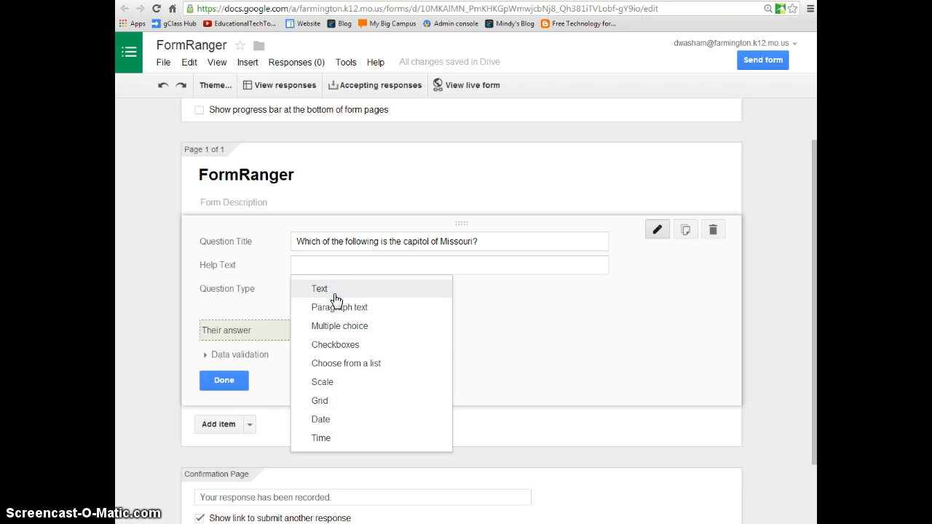
left_click(336, 371)
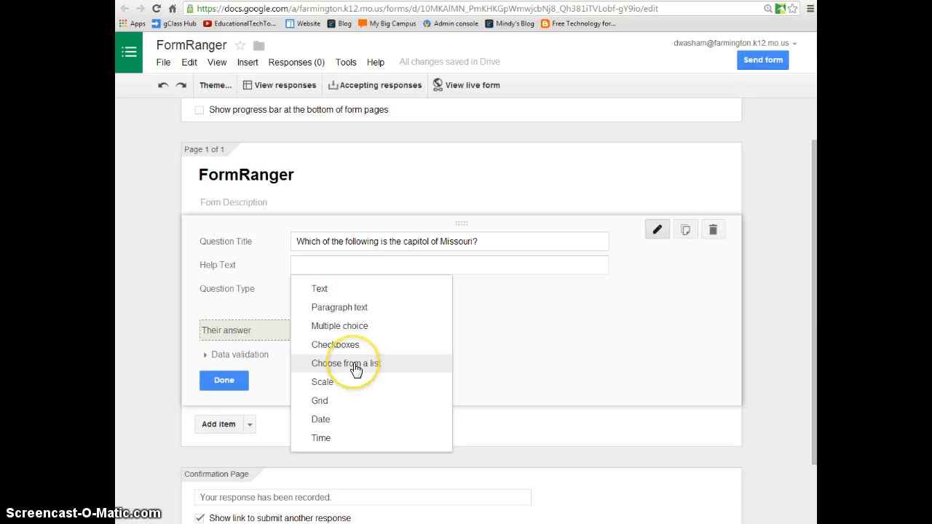
left_click(356, 371)
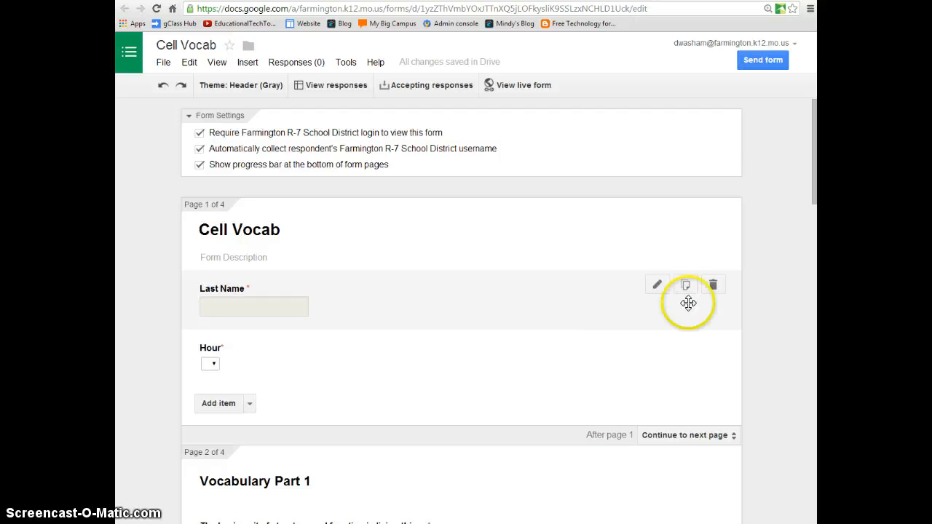
Look through the vocabulary questions across the pages of the Cell Vocab form.
left_click_drag(813, 161, 813, 138)
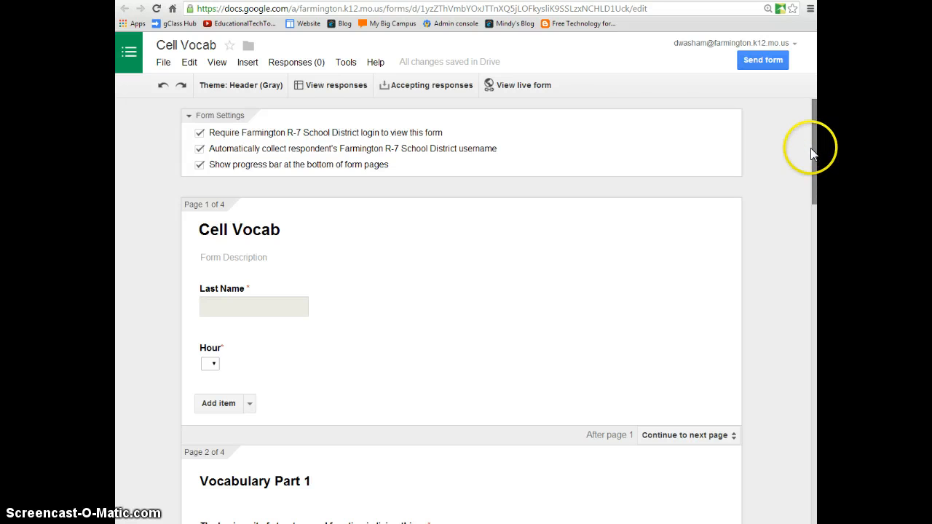
mouse_move(812, 145)
left_mouse_down()
mouse_move(794, 320)
mouse_move(807, 389)
mouse_move(813, 341)
left_mouse_up()
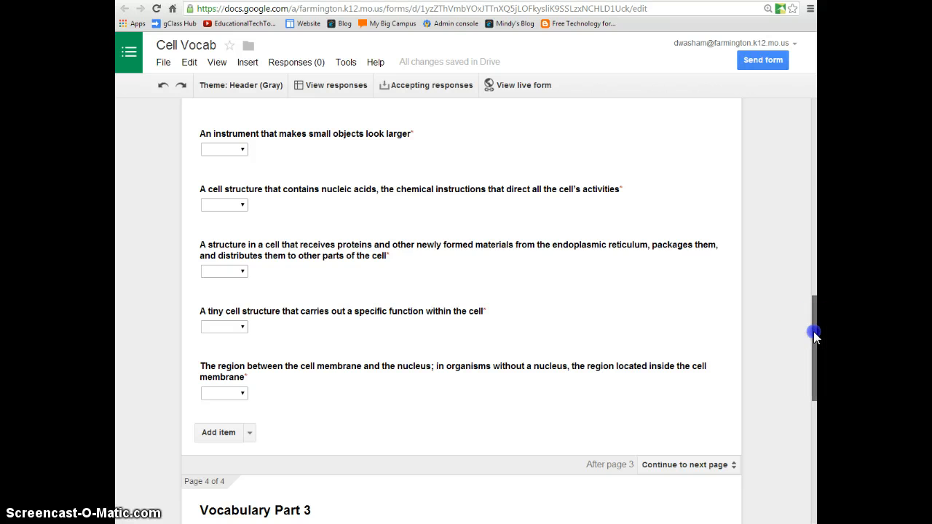
left_click_drag(813, 332, 813, 223)
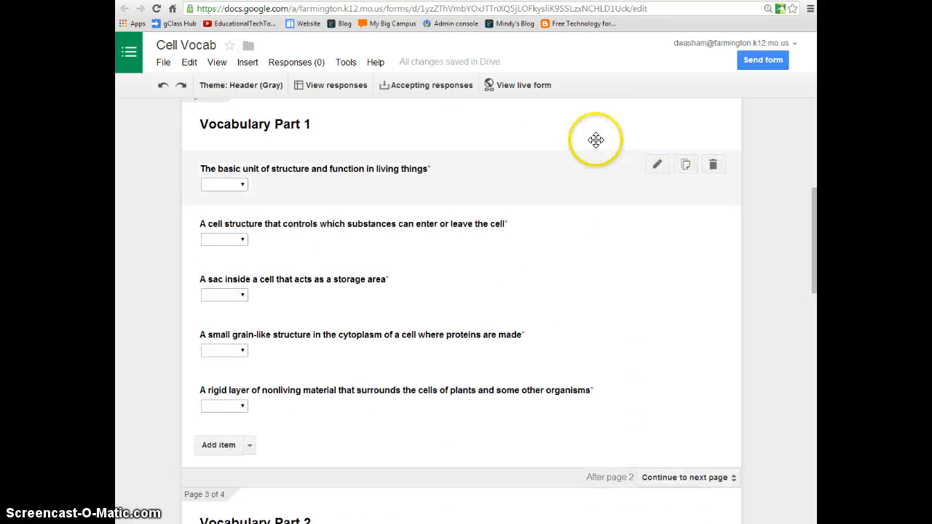
Open the live Cell Vocab form, fill in the last name, choose hour 2 and continue to Vocabulary Part 1.
left_click(522, 91)
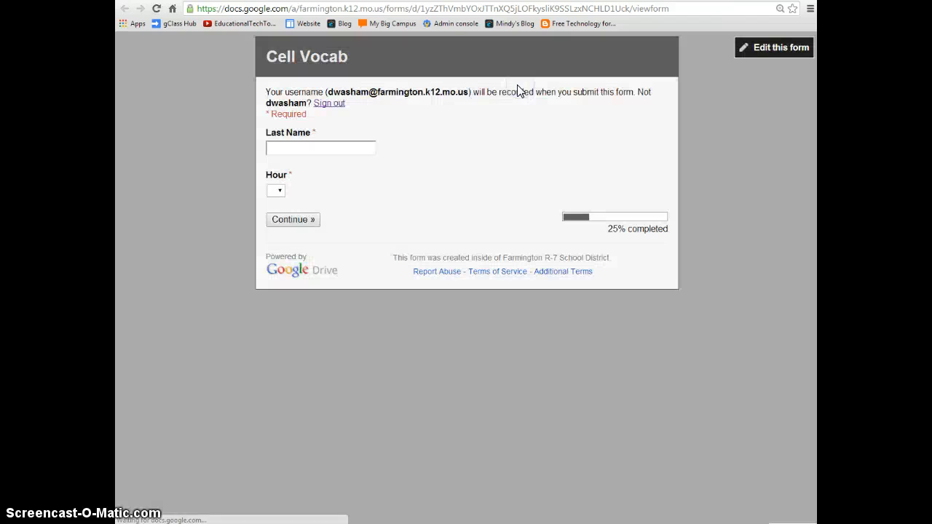
left_click(317, 145)
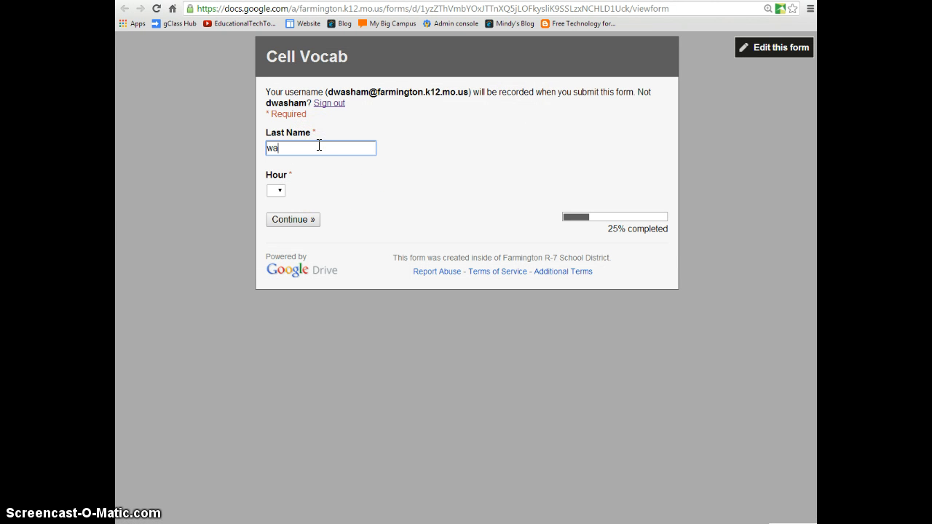
type("washam")
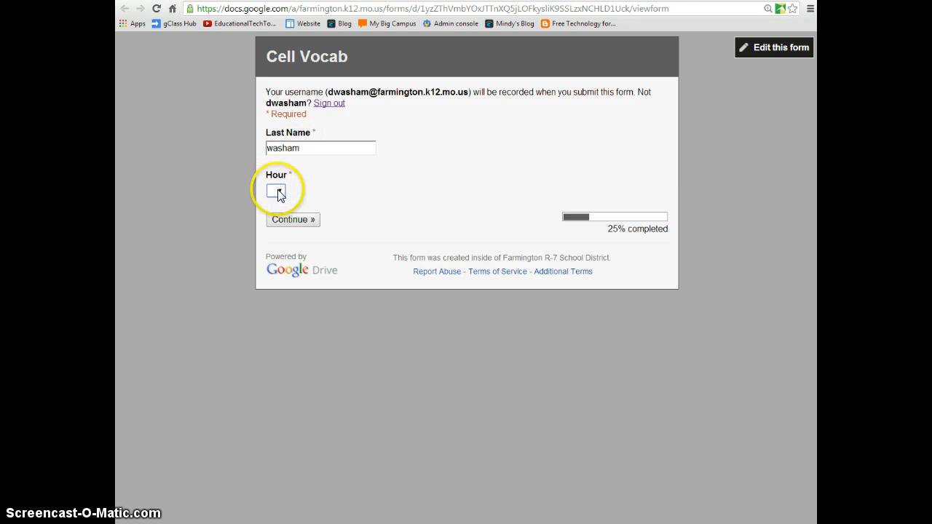
left_click(278, 190)
left_click(280, 211)
left_click(286, 220)
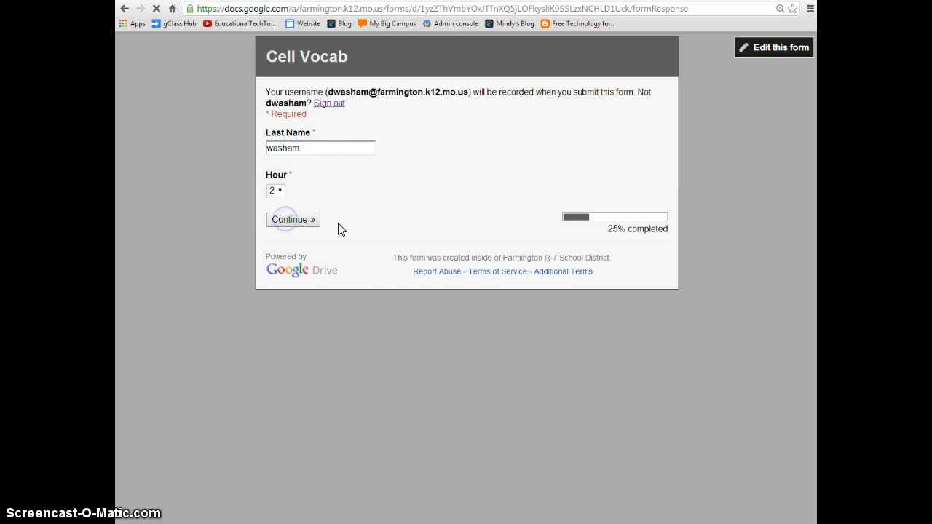
Check the answer choices in the lists of the first two Vocabulary Part 1 questions.
left_click(305, 180)
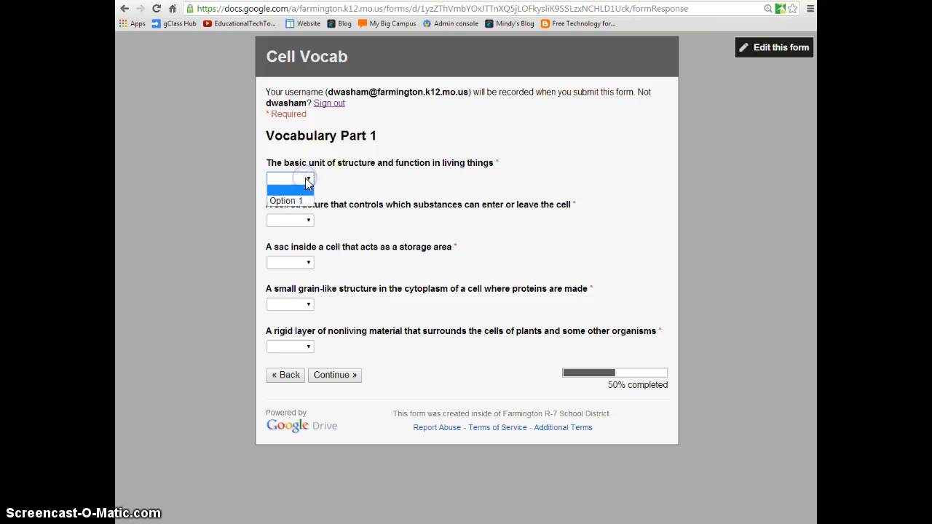
left_click(309, 180)
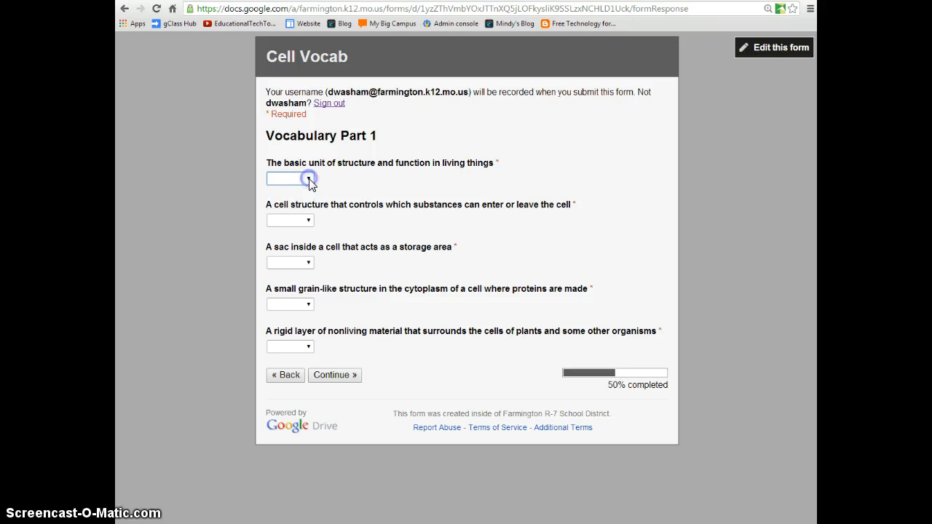
left_click(308, 219)
left_click(309, 233)
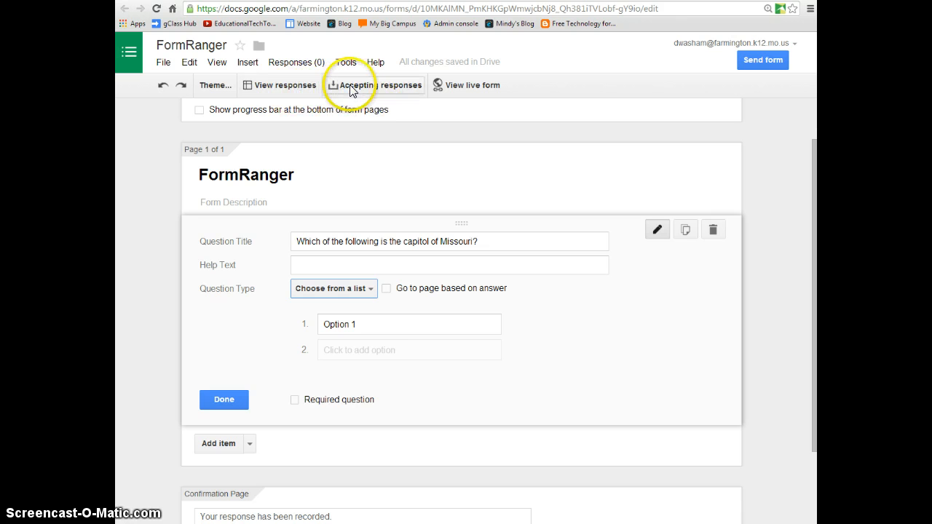
Open the FormRanger form's responses spreadsheet and look over the question columns in the Cell Vocab responses.
left_click(285, 86)
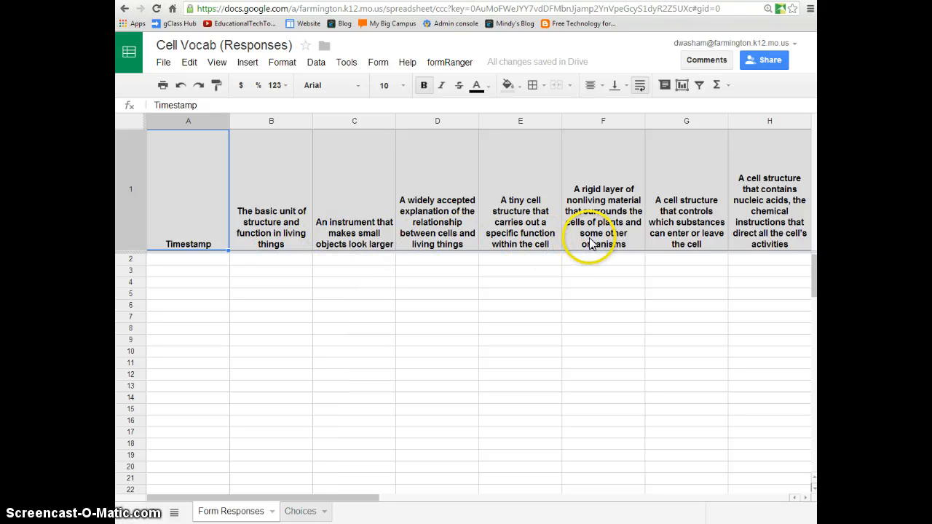
mouse_move(313, 501)
left_mouse_down()
mouse_move(618, 503)
mouse_move(385, 500)
mouse_move(323, 486)
left_mouse_up()
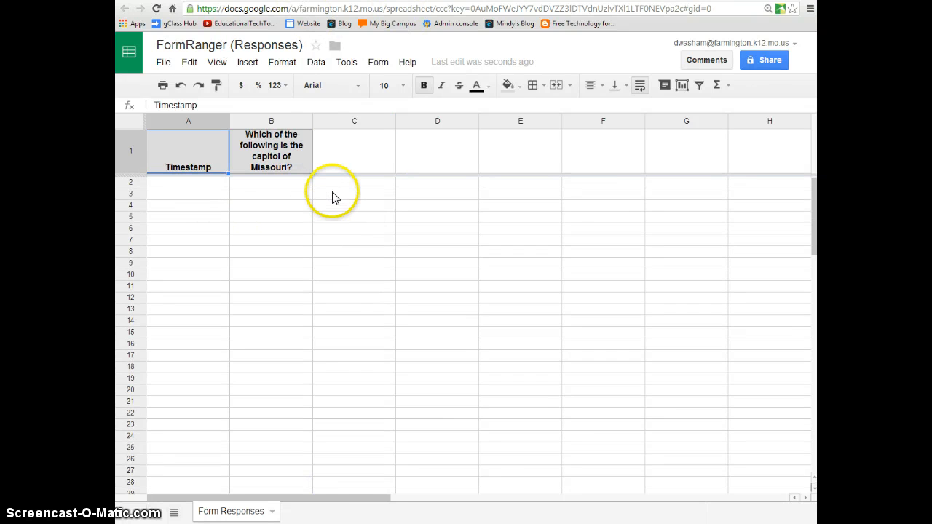
Open the Script Gallery for the FormRanger responses spreadsheet and search it for "formRanger".
left_click(247, 63)
left_click(270, 329)
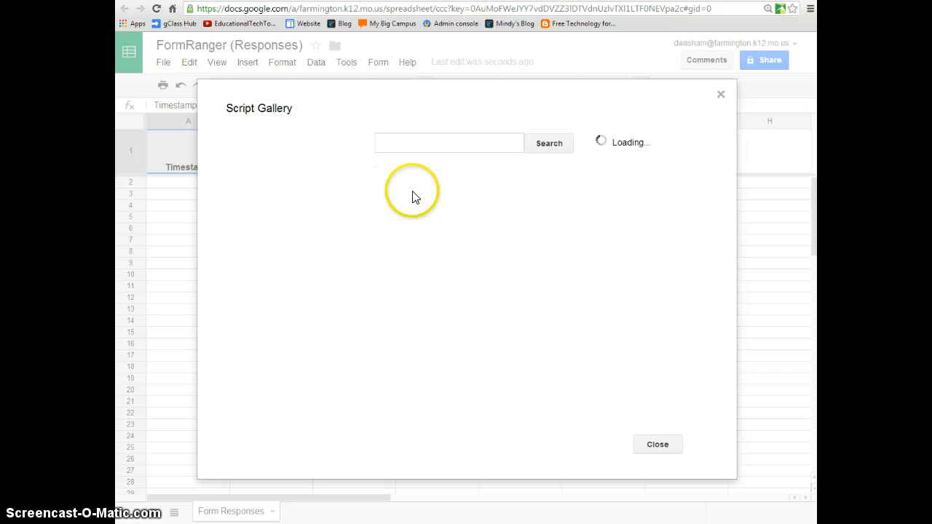
left_click(411, 144)
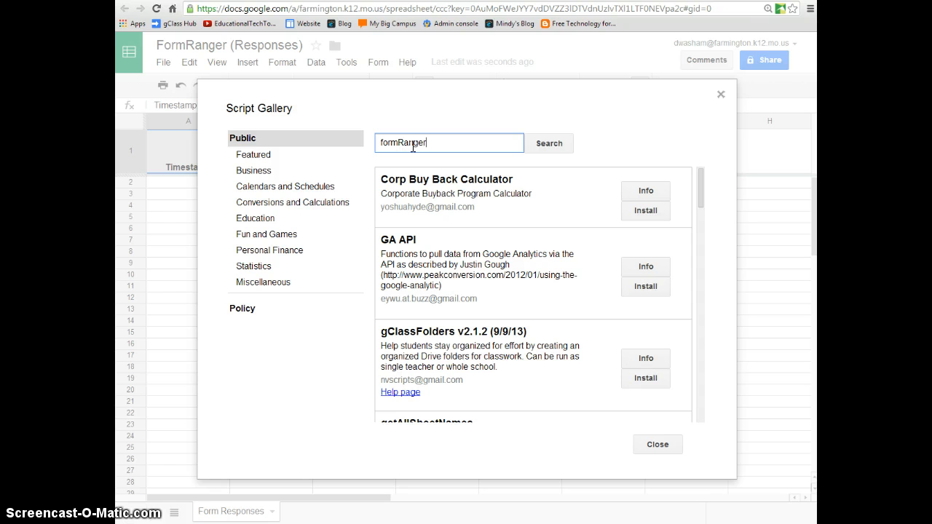
type("formRanger")
left_click(548, 144)
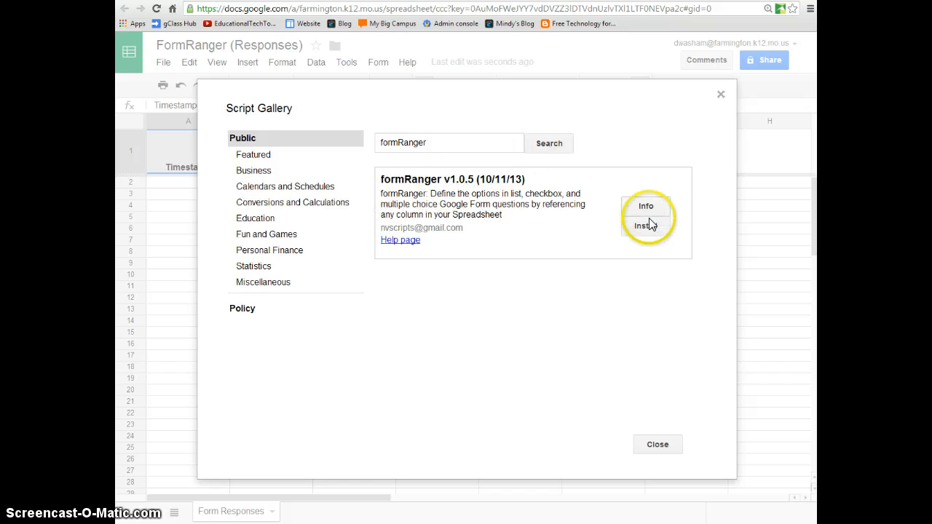
Install the formRanger v1.0.5 script in the responses spreadsheet and authorize its requested permissions.
left_click(645, 229)
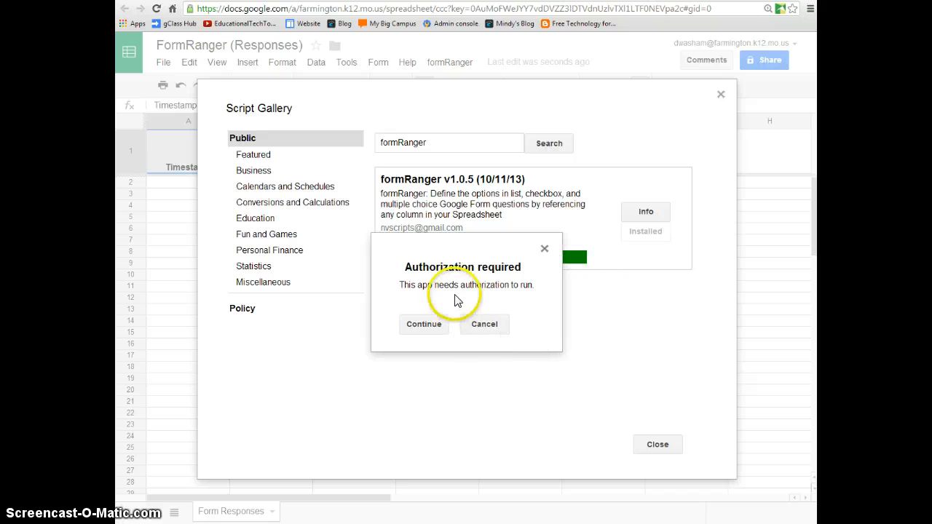
left_click(424, 325)
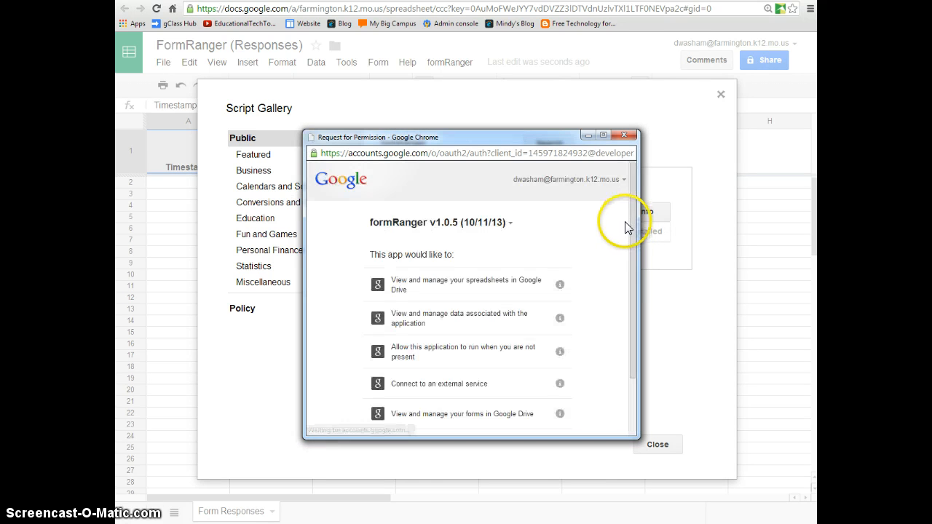
left_click_drag(629, 219, 631, 360)
left_click(555, 412)
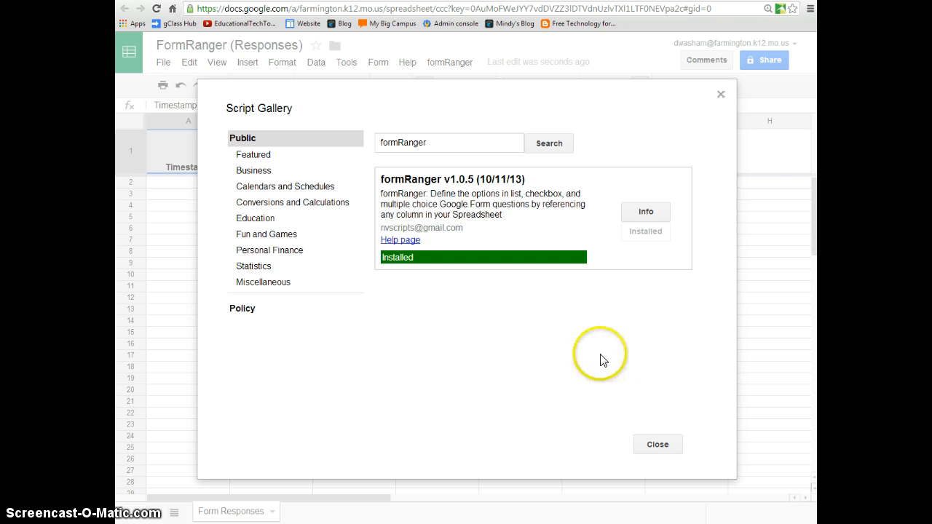
left_click(657, 445)
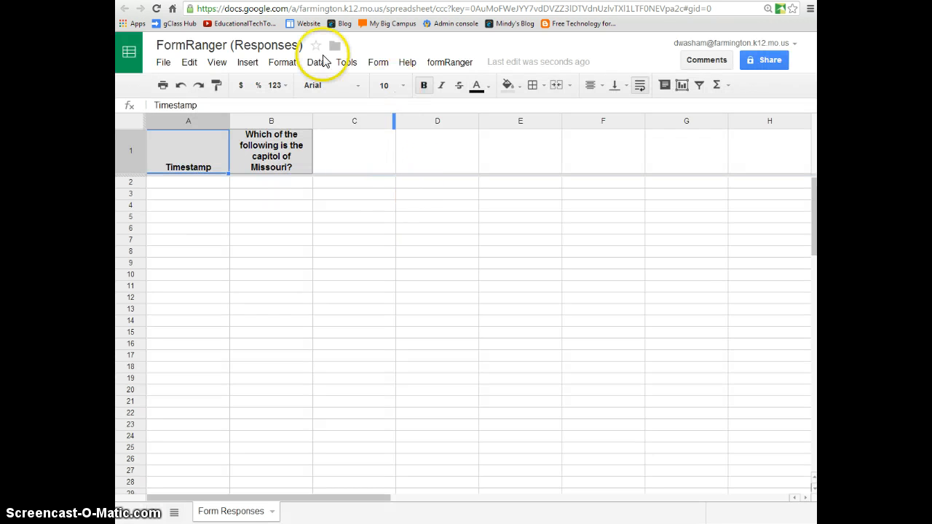
Run formRanger's initial configuration in the responses spreadsheet.
left_click(451, 64)
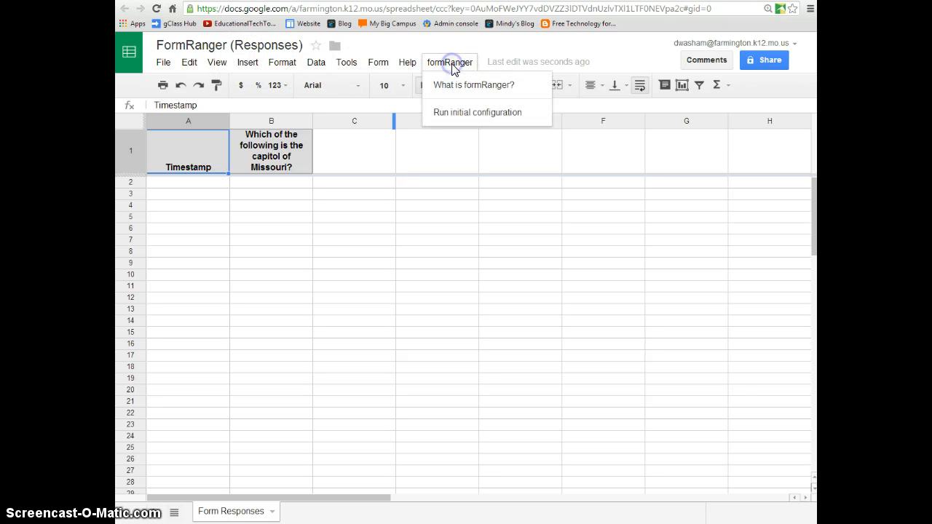
left_click(457, 114)
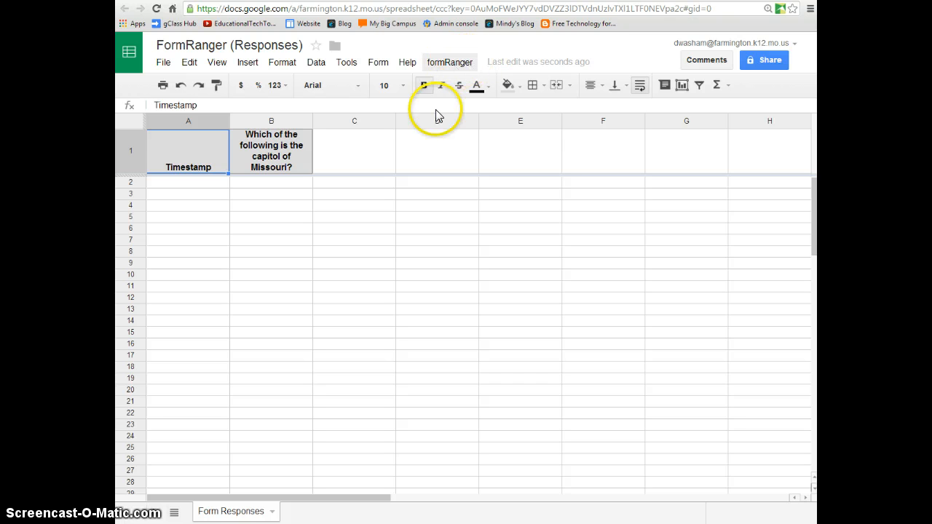
left_click(439, 69)
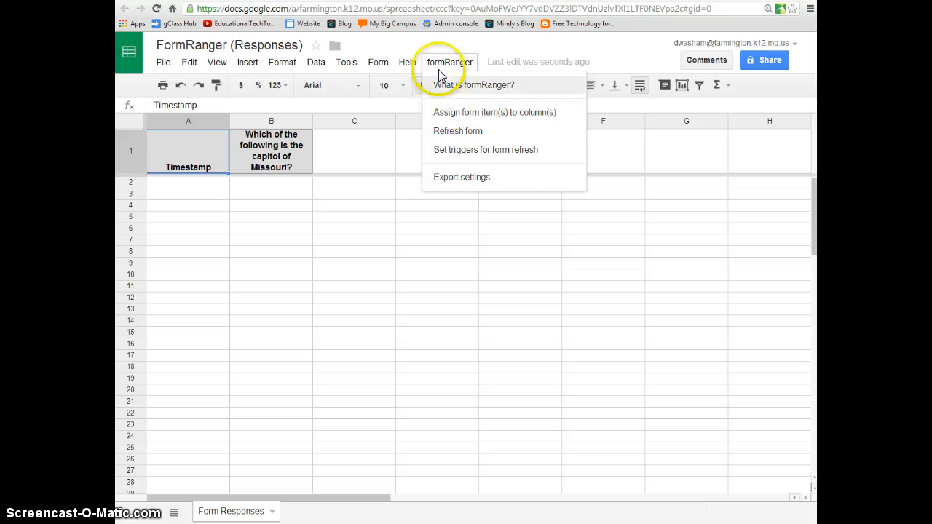
left_click(439, 65)
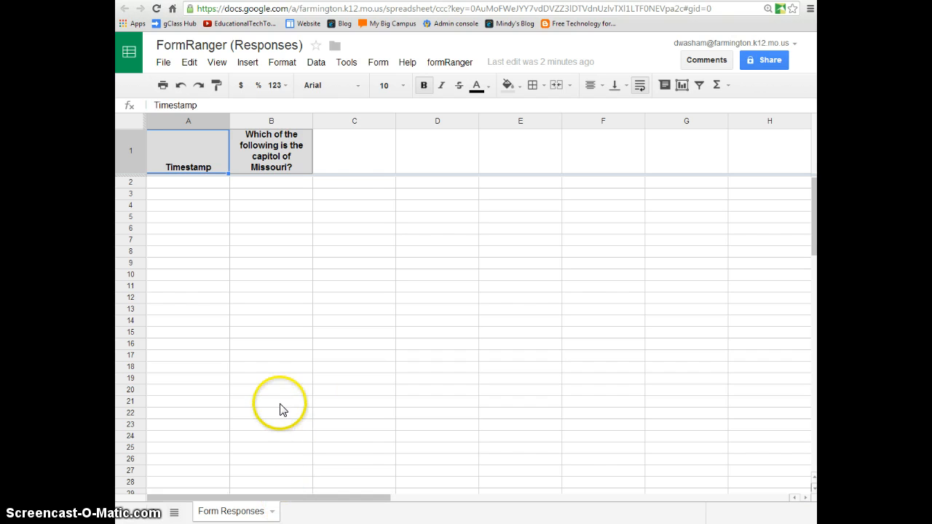
Insert a new sheet and list Springfield, Austin, Jefferson City, Denver and Atlanta in column A under the header Capitols.
left_click(247, 63)
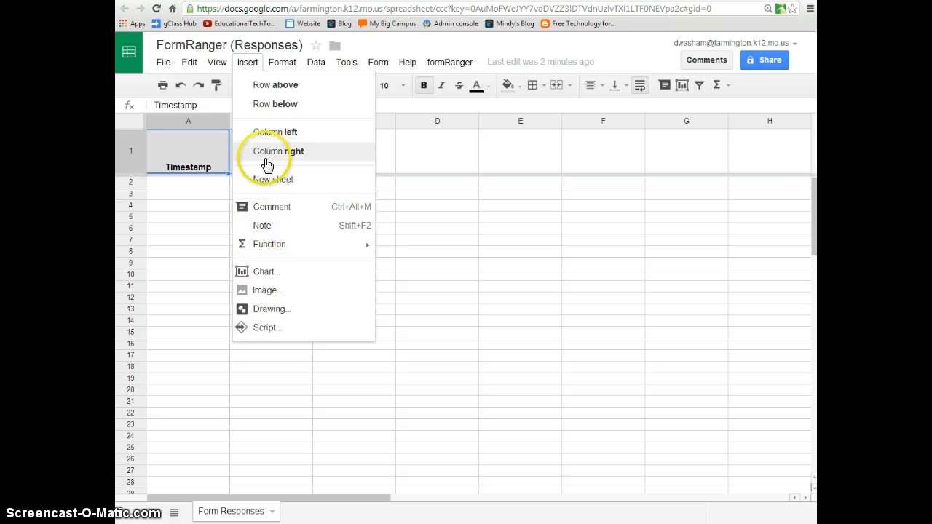
left_click(269, 184)
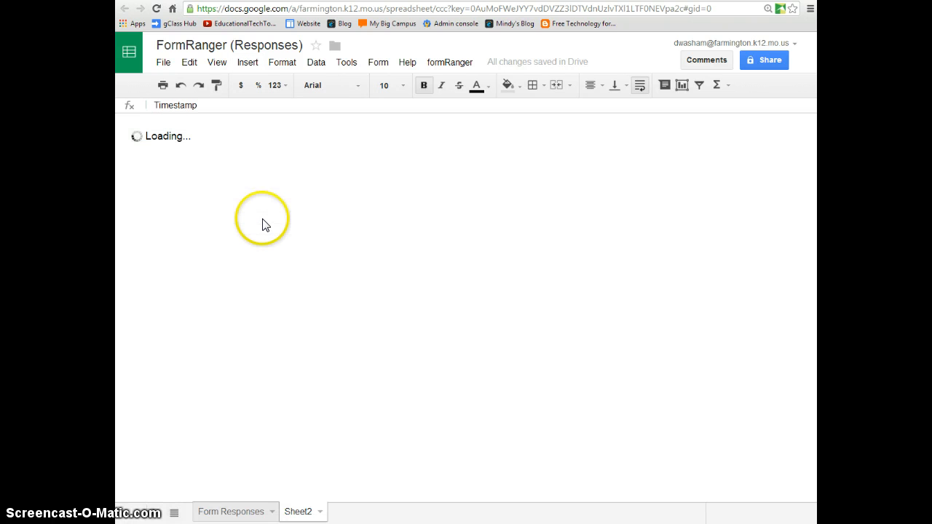
left_click(240, 513)
left_click(297, 512)
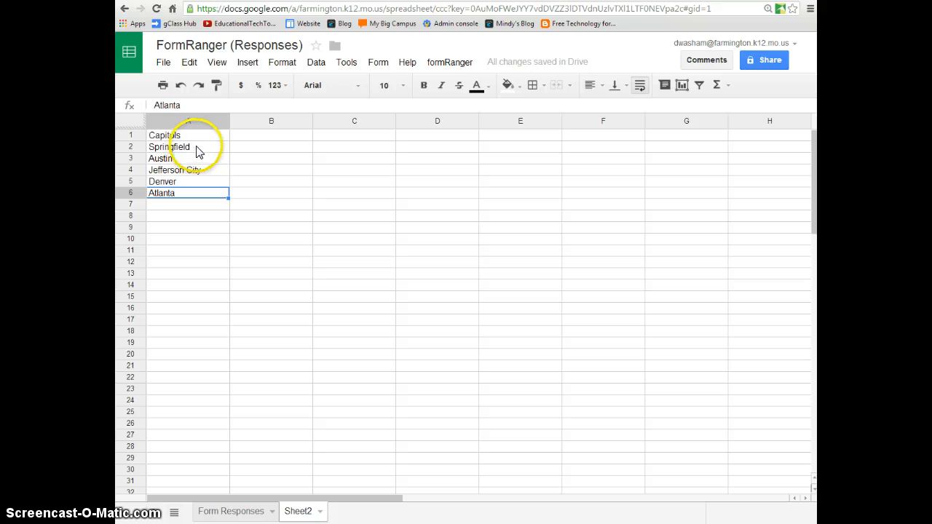
left_click_drag(194, 150, 198, 199)
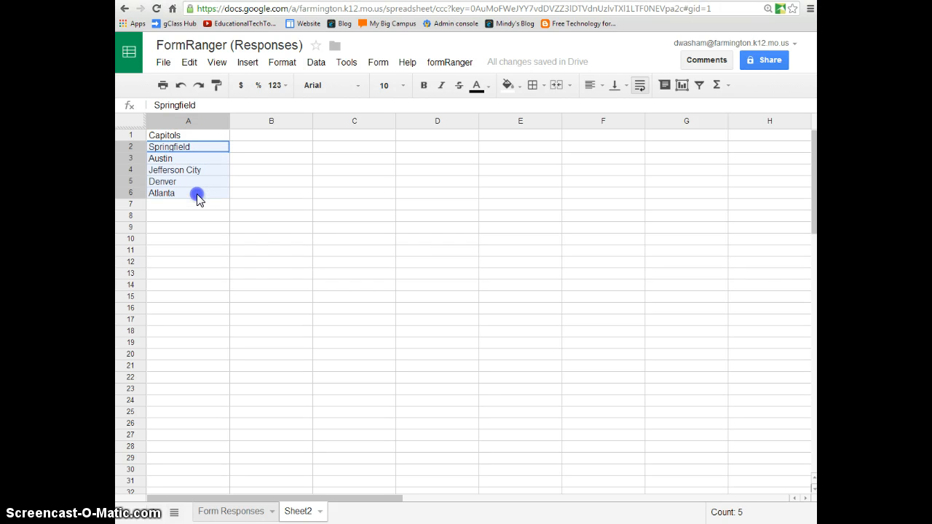
left_click(196, 137)
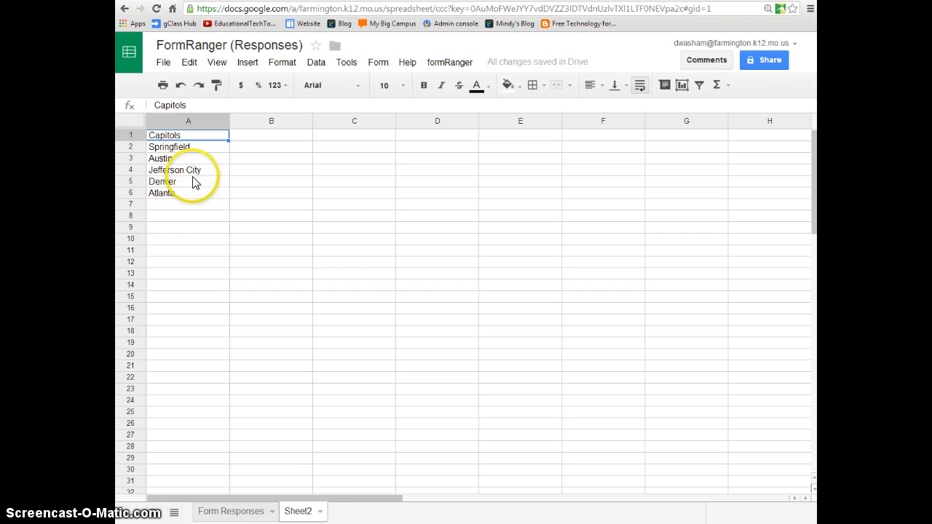
Add a second column with the header States in B1 and the entries Missouri, Alabama and Arizona below it.
left_click(246, 137)
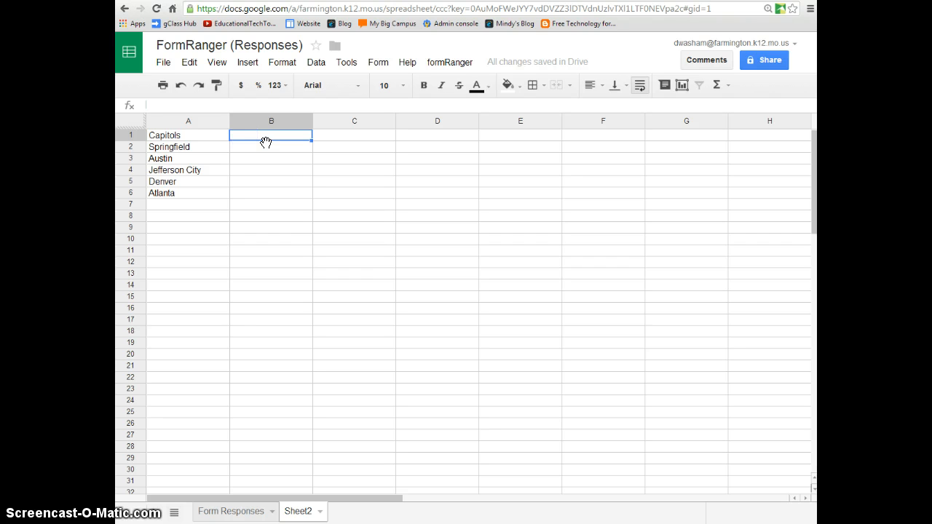
type("States")
key("Return")
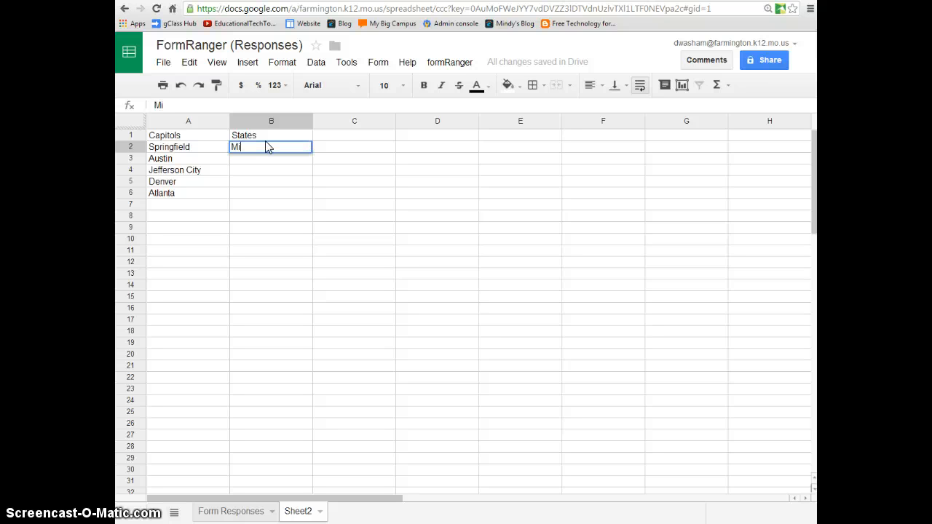
type("Missouri")
key("Return")
type("Alabama")
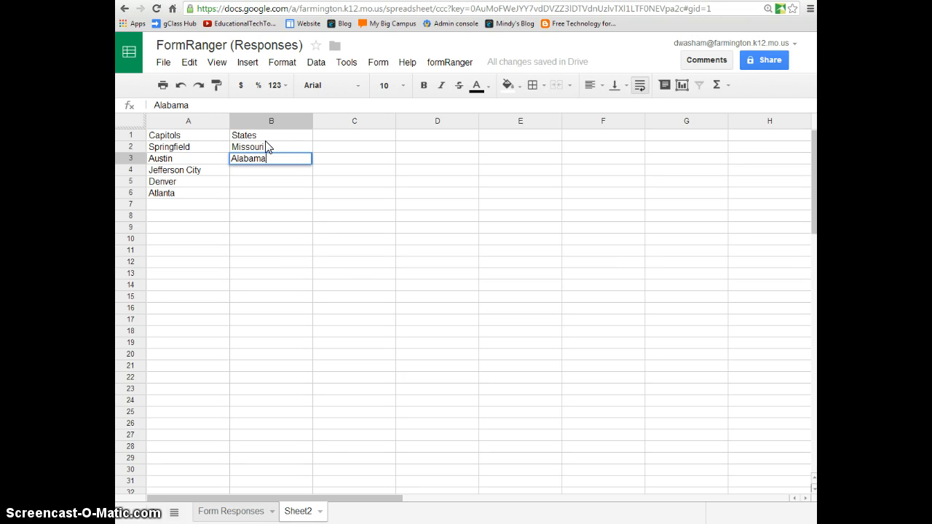
key("Return")
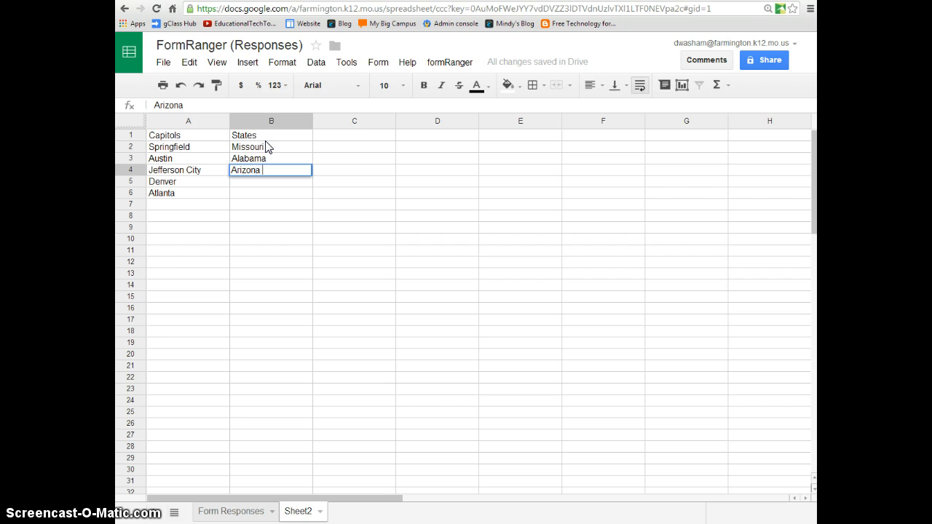
left_click(277, 183)
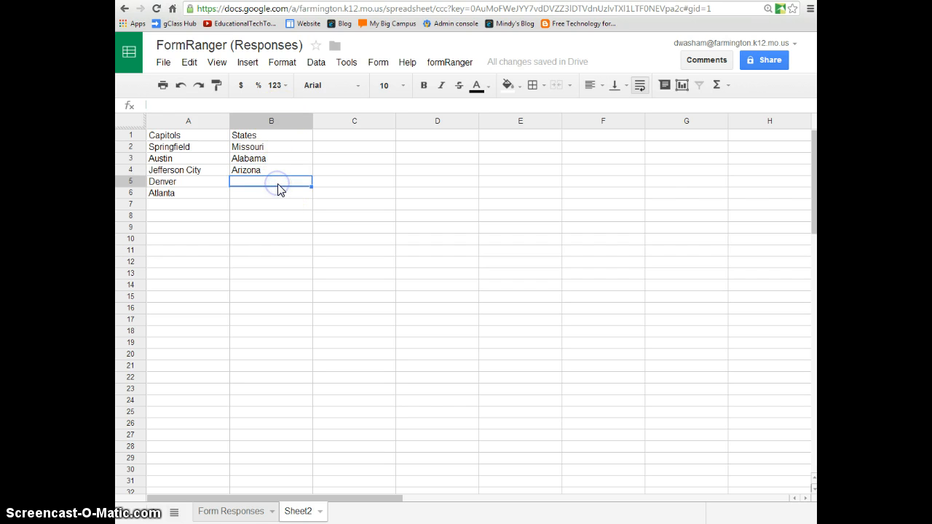
left_click(191, 137)
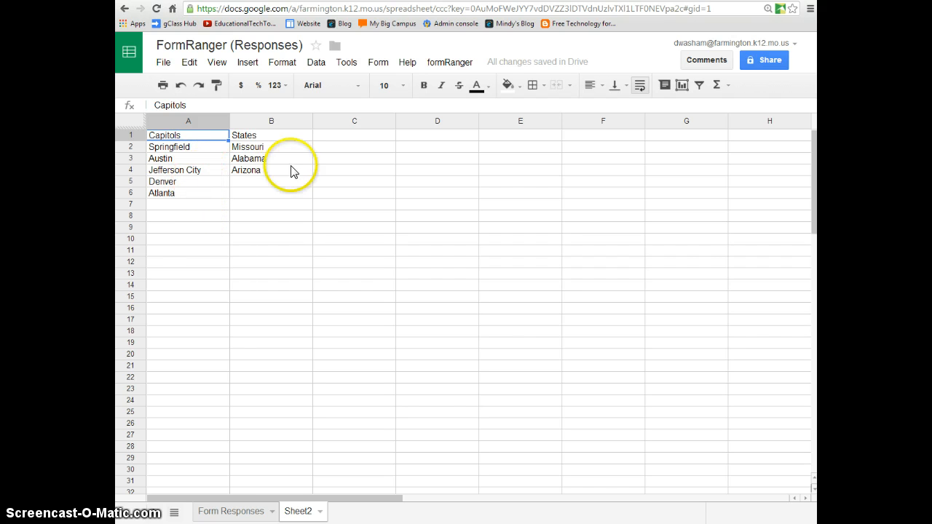
Assign the Missouri capitol question in formRanger to populate its options from Sheet2's Capitols column, and save the settings.
left_click(438, 64)
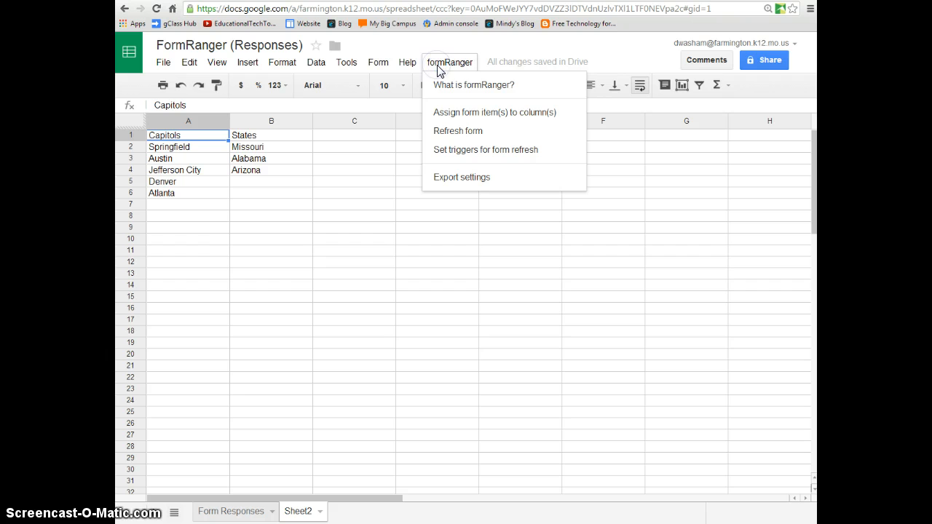
left_click(451, 113)
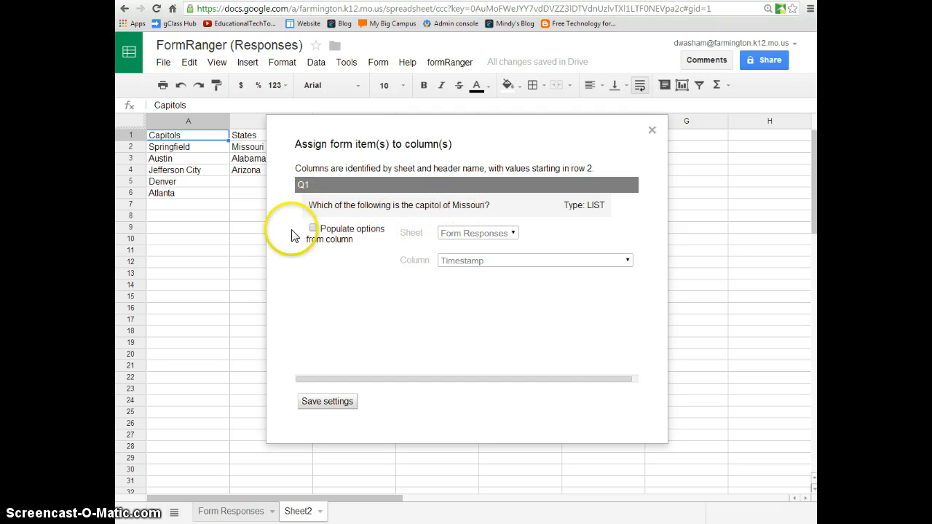
left_click(313, 228)
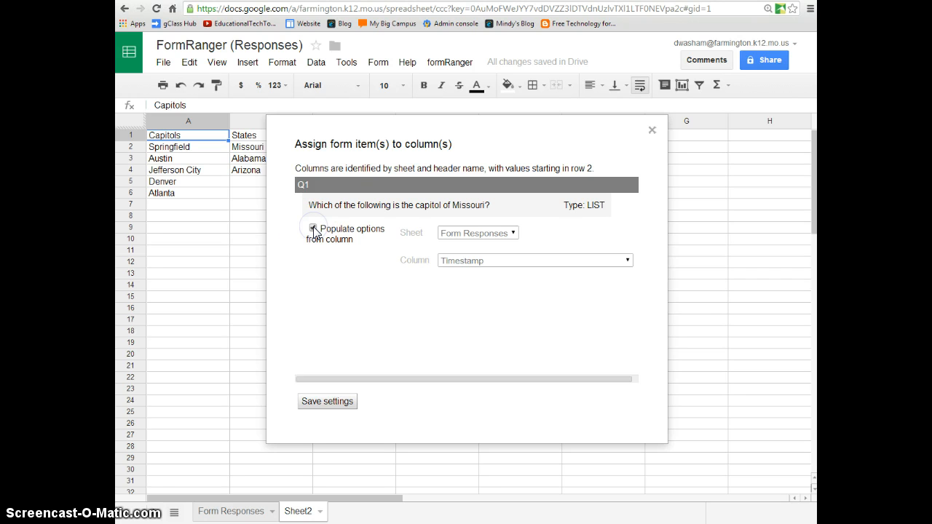
left_click(513, 233)
left_click(468, 258)
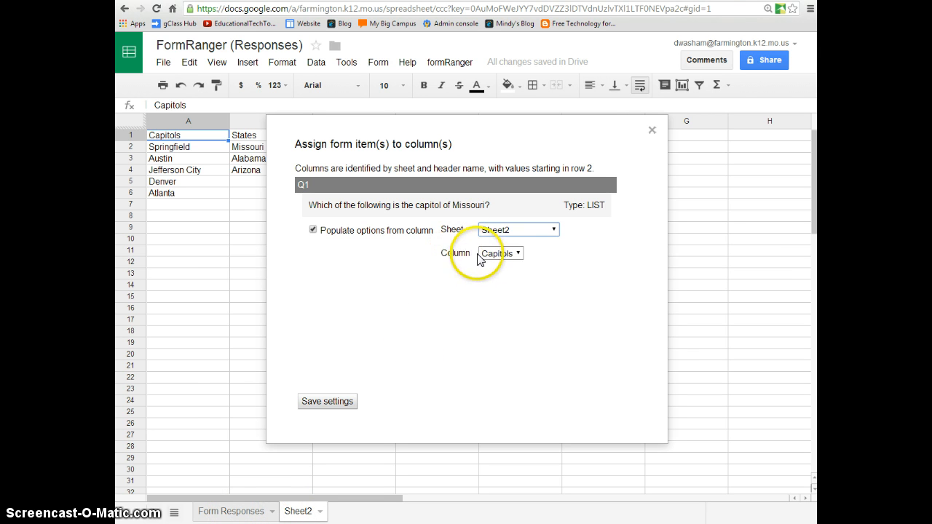
left_click(519, 254)
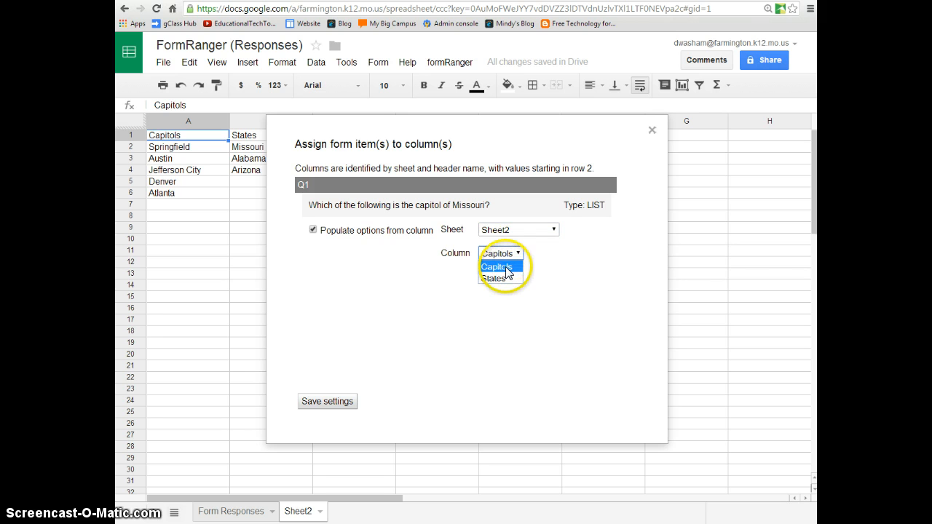
left_click(505, 268)
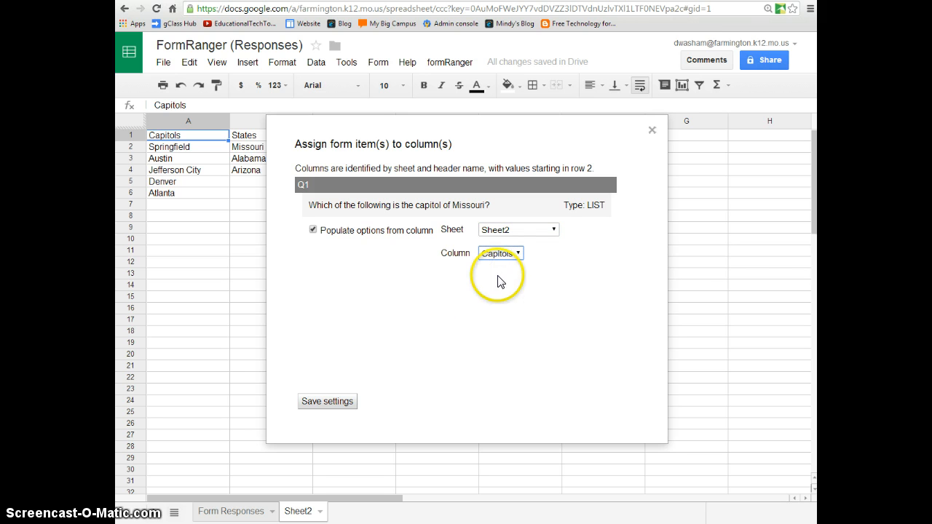
left_click(310, 405)
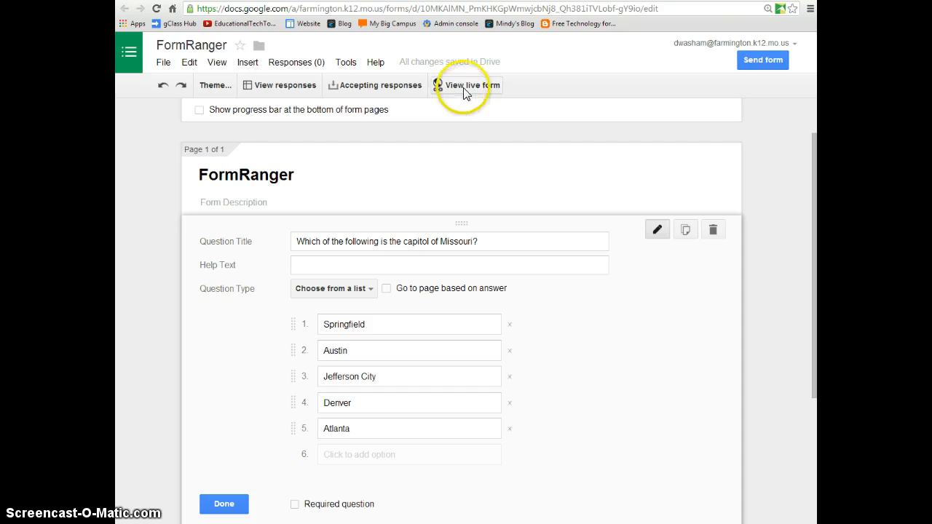
Open the live FormRanger form and check the answer choices offered for the Missouri capitol question.
left_click(461, 97)
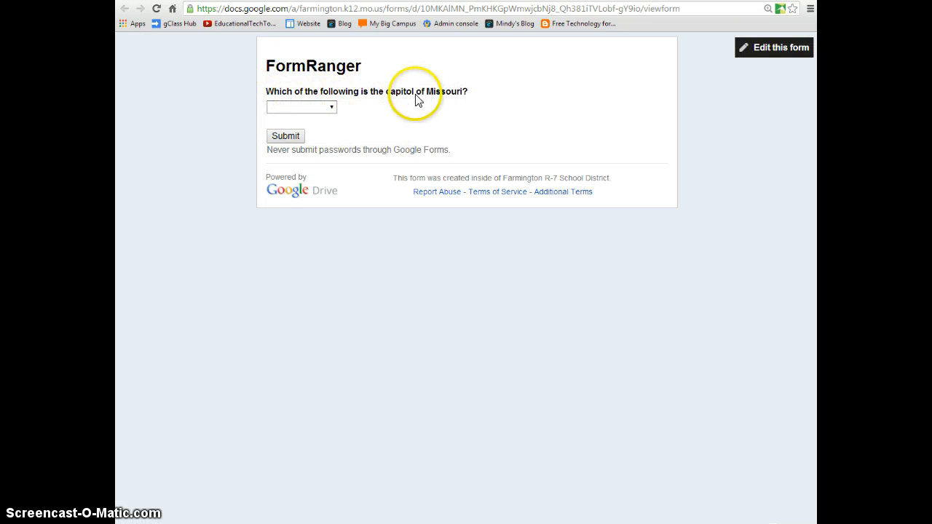
left_click(332, 109)
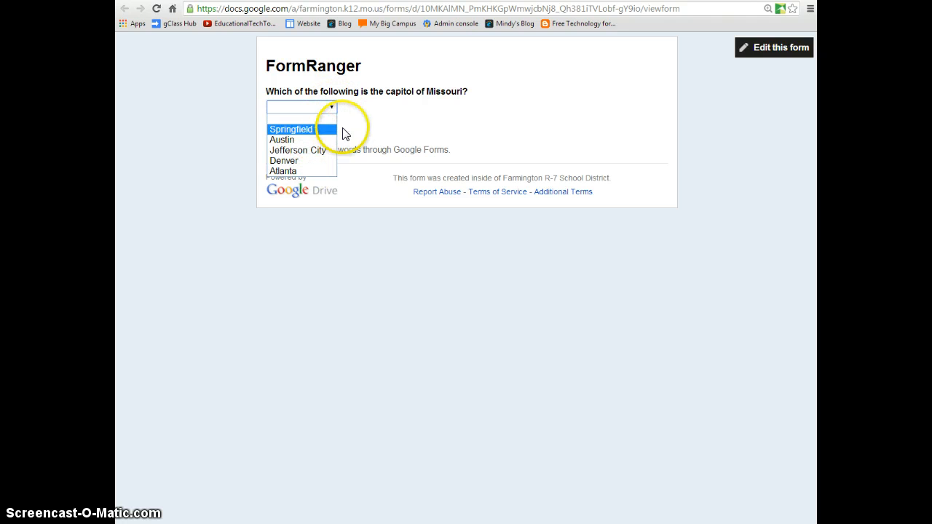
left_click(353, 120)
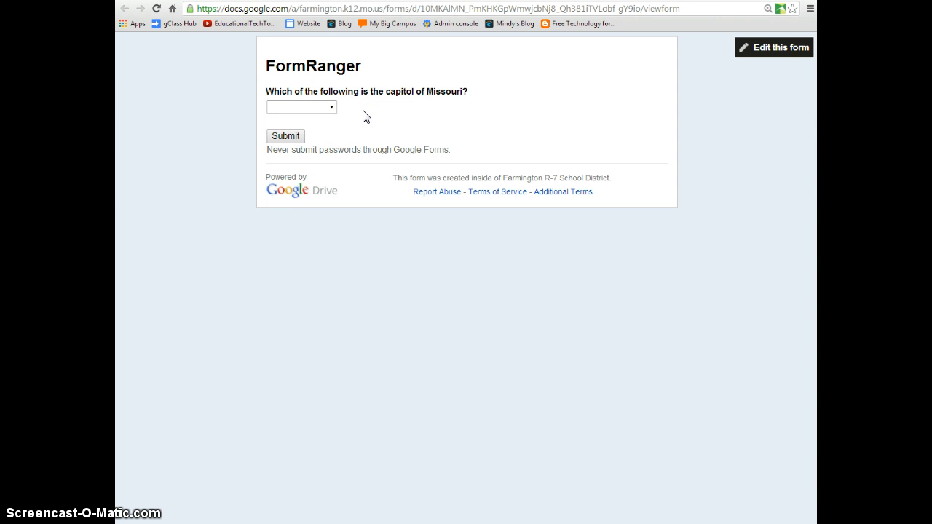
In the responses spreadsheet, add New York City, Oklahoma City, Miami, Kansas City and St. Louis below Atlanta in Sheet2's Capitols column.
left_click(436, 17)
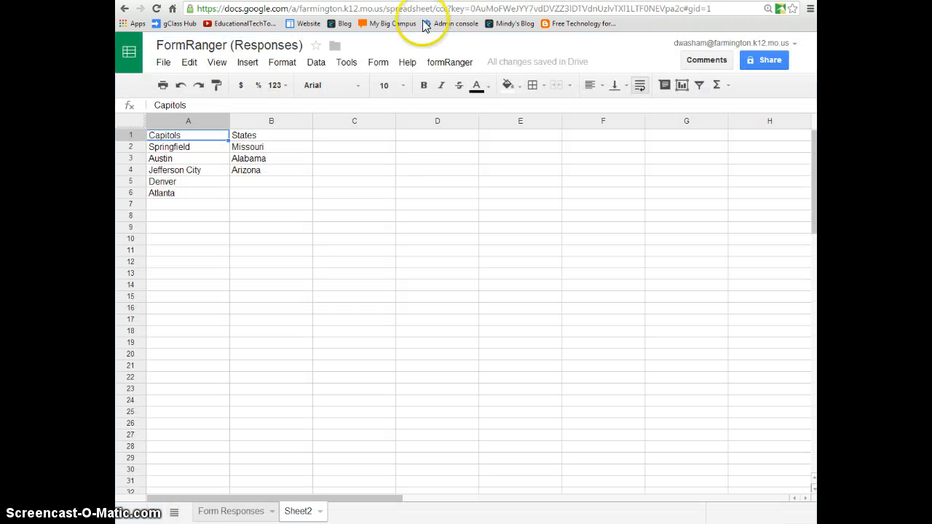
left_click(443, 64)
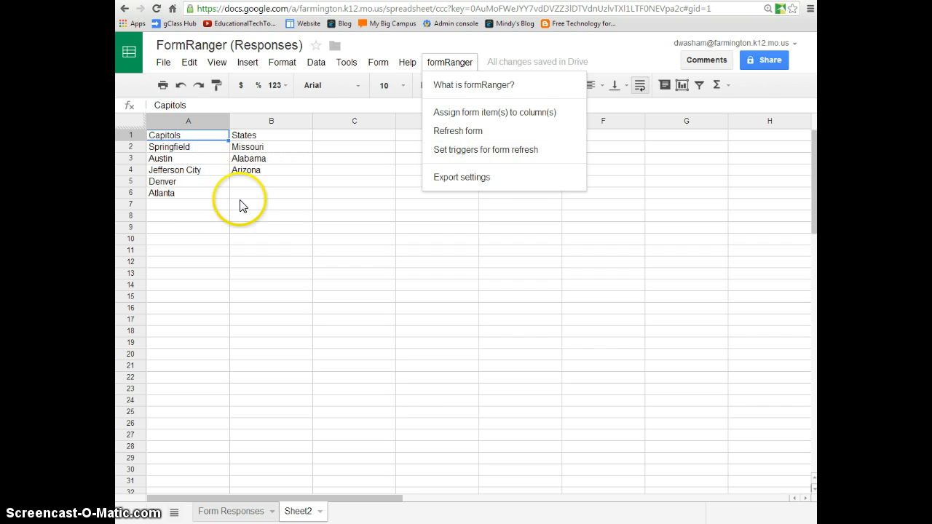
left_click(475, 136)
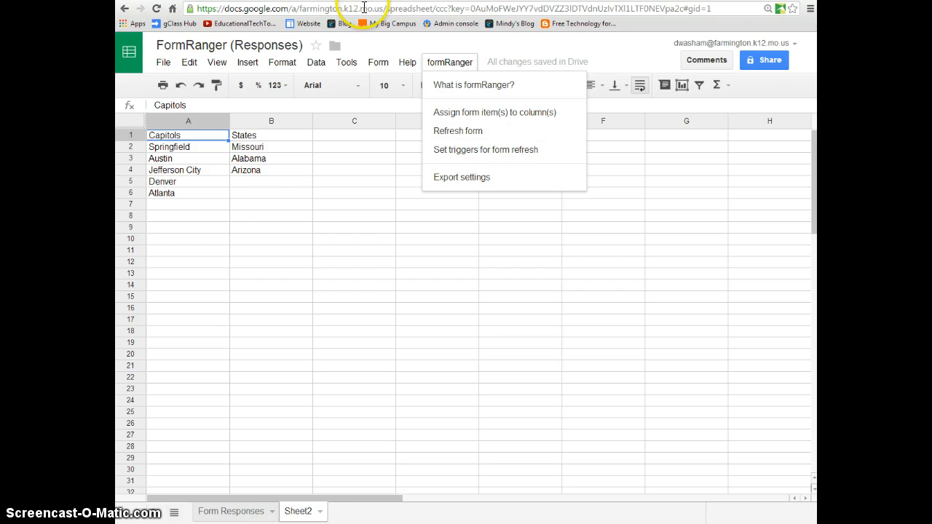
left_click(189, 206)
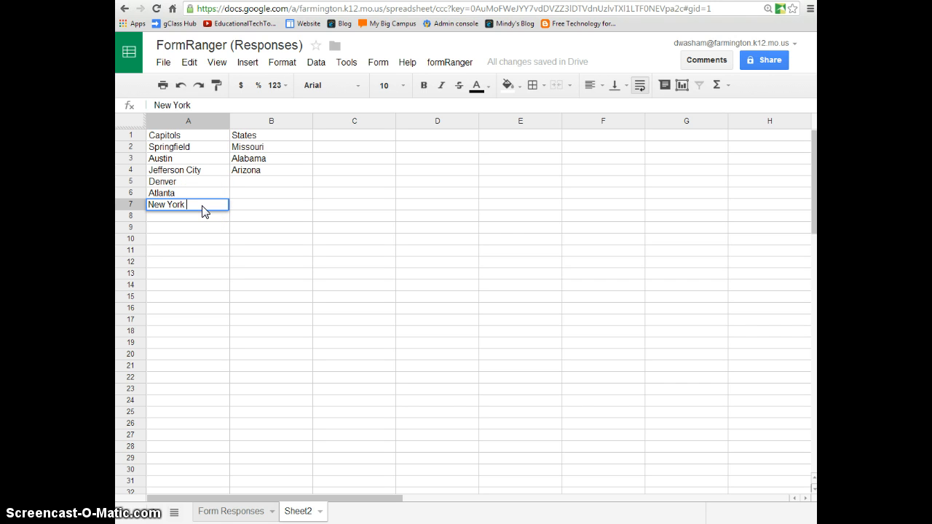
type("y")
key("Return")
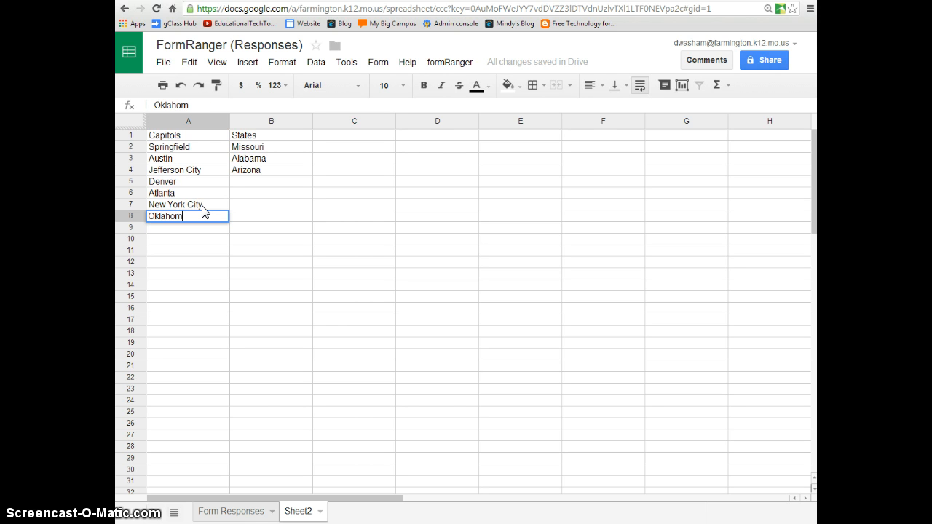
type("Oklahoma City")
key("Return")
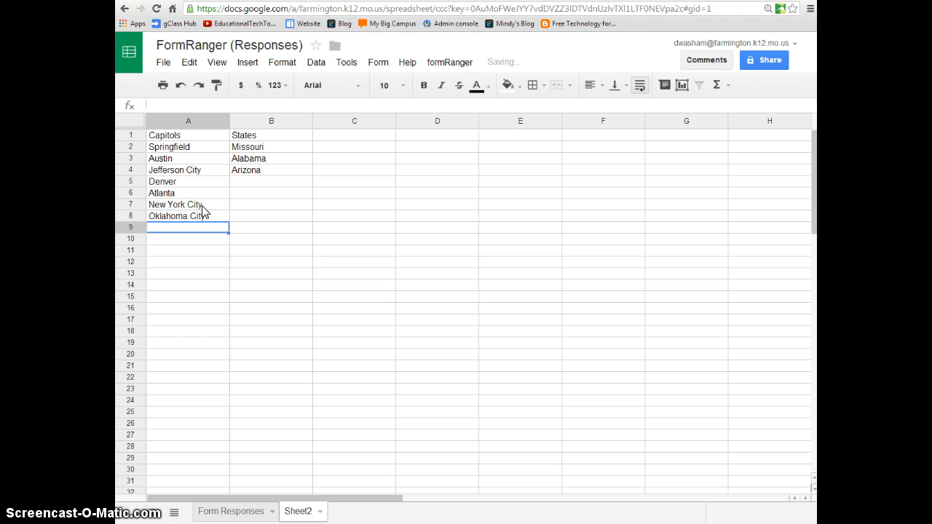
type("Miami")
key("Return")
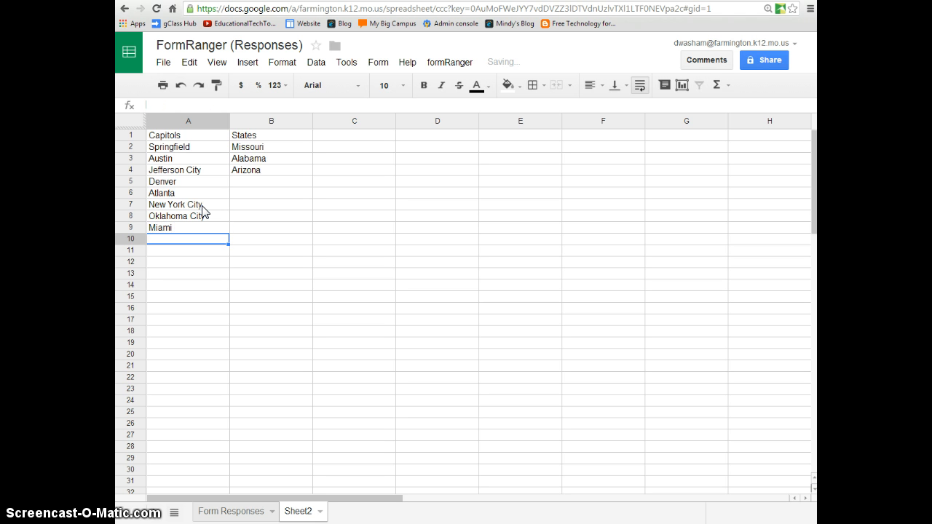
type("k")
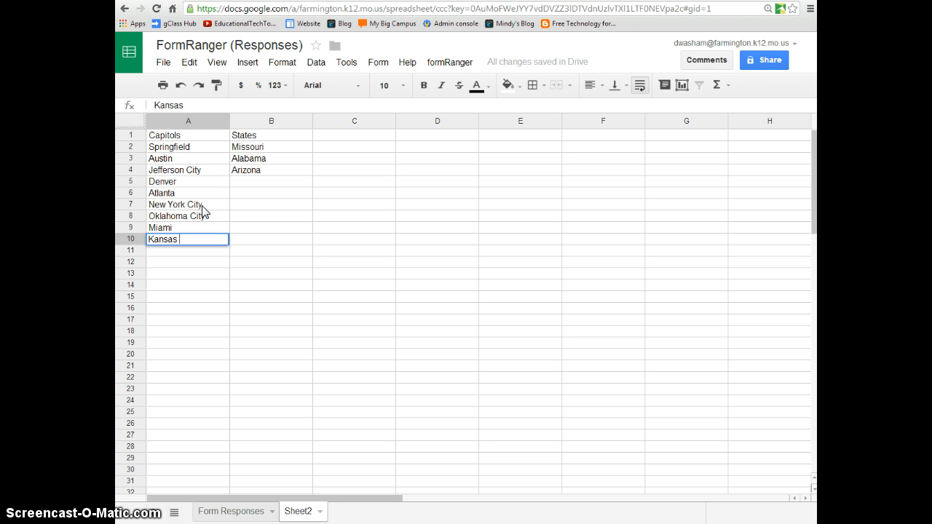
type("ansas City")
key("Return")
type("St. Louis")
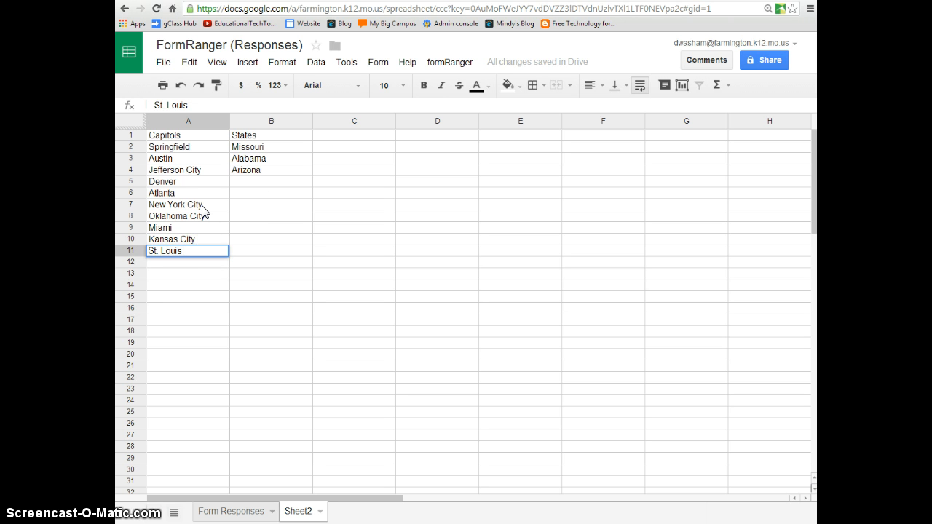
left_click(179, 263)
Refresh the form through formRanger and switch to the FormRanger form editor to check the question's answer options.
left_click(446, 62)
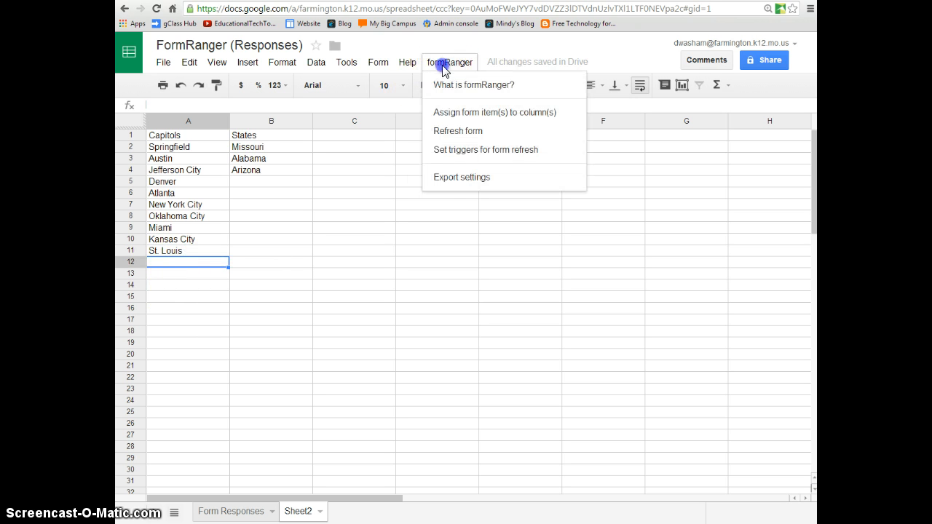
left_click(452, 134)
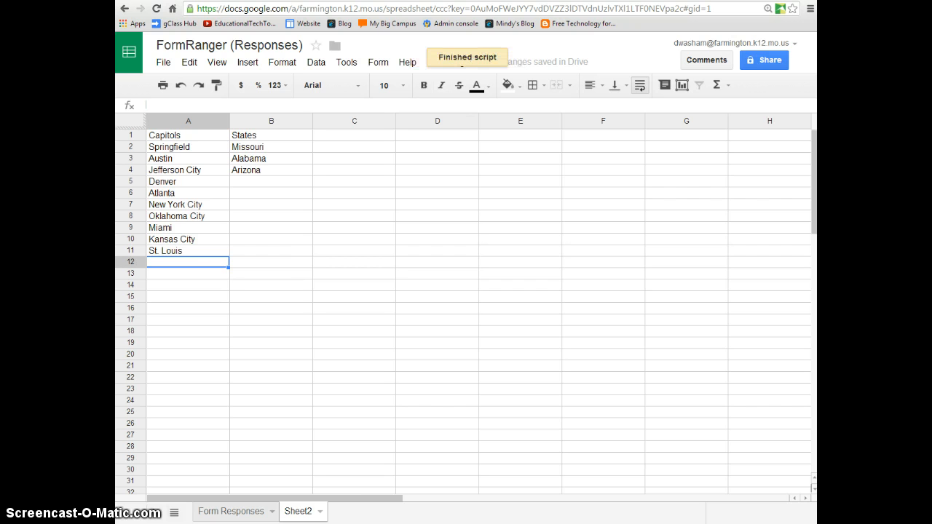
left_click(287, 1)
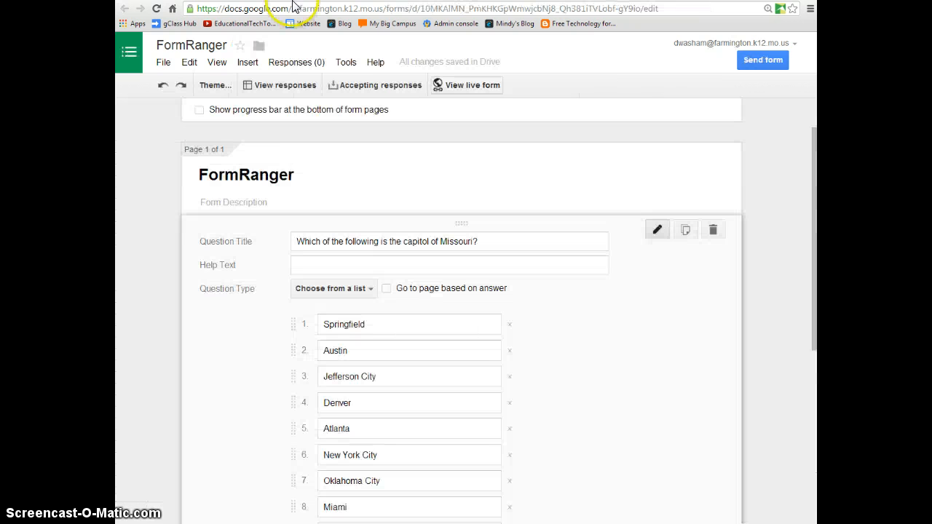
View the live FormRanger form and check the refreshed answer choices for the Missouri capitol question.
left_click(472, 85)
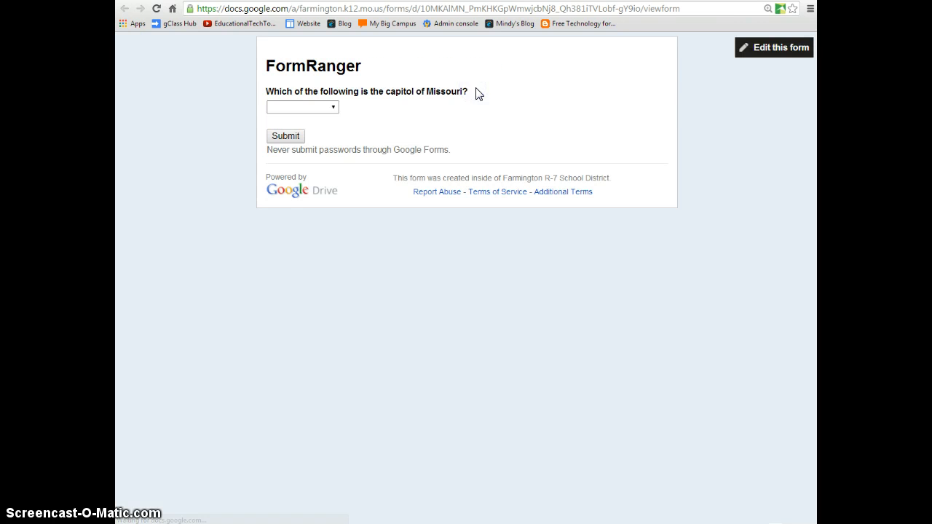
left_click(334, 110)
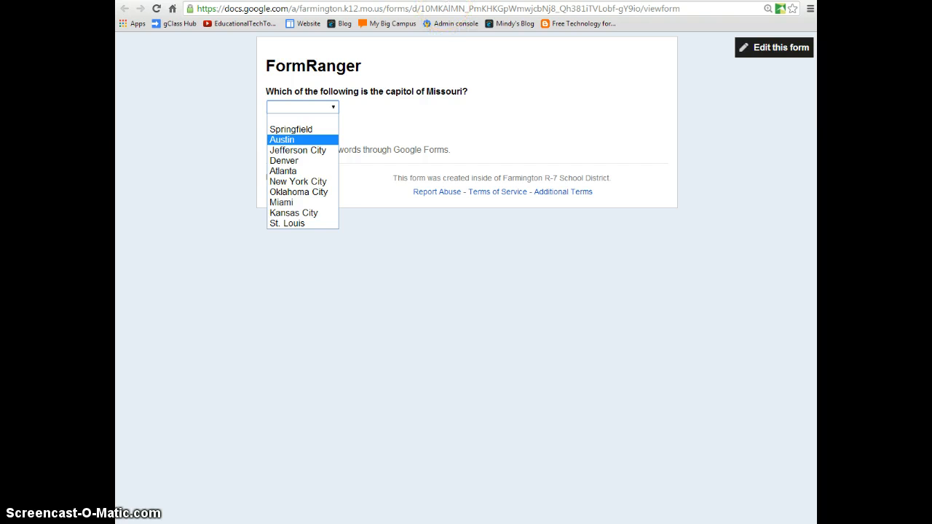
left_click(441, 7)
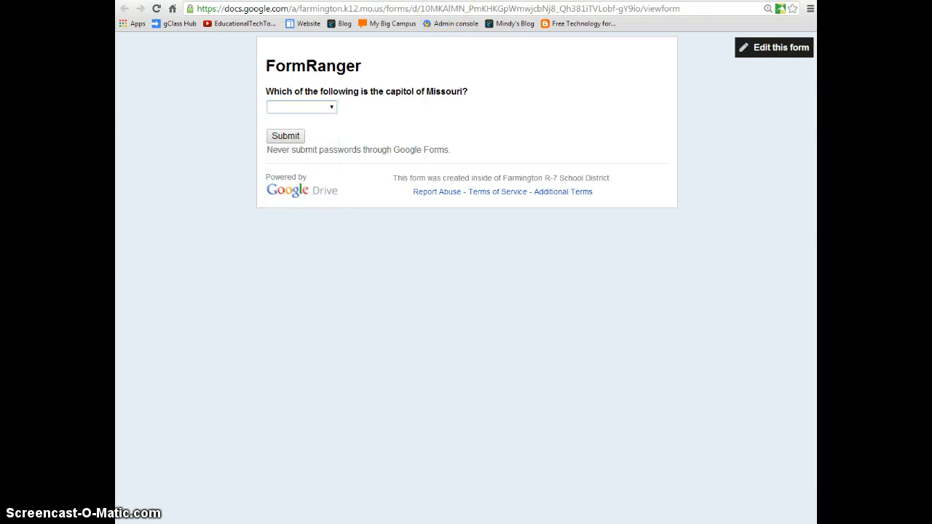
Return to the FormRanger responses spreadsheet and open formRanger's trigger settings for form refresh.
key("ctrl+shift+Tab")
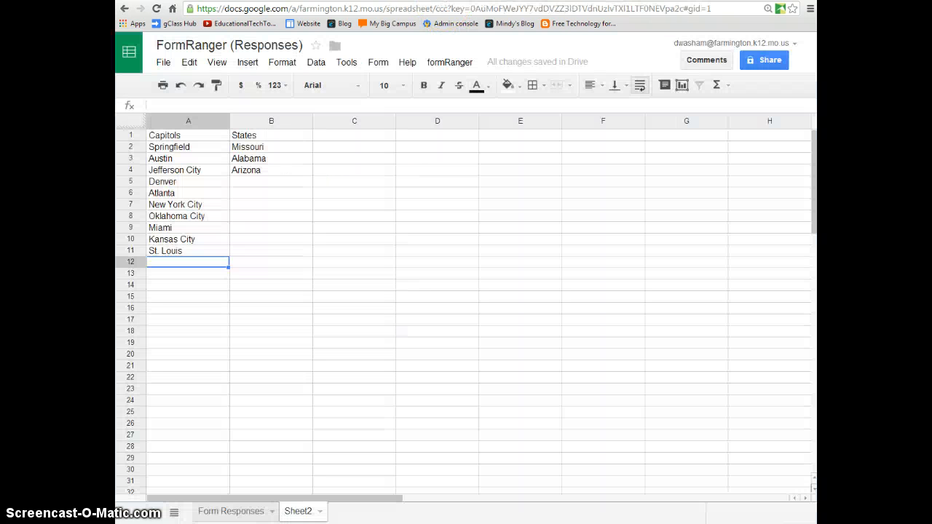
left_click(446, 64)
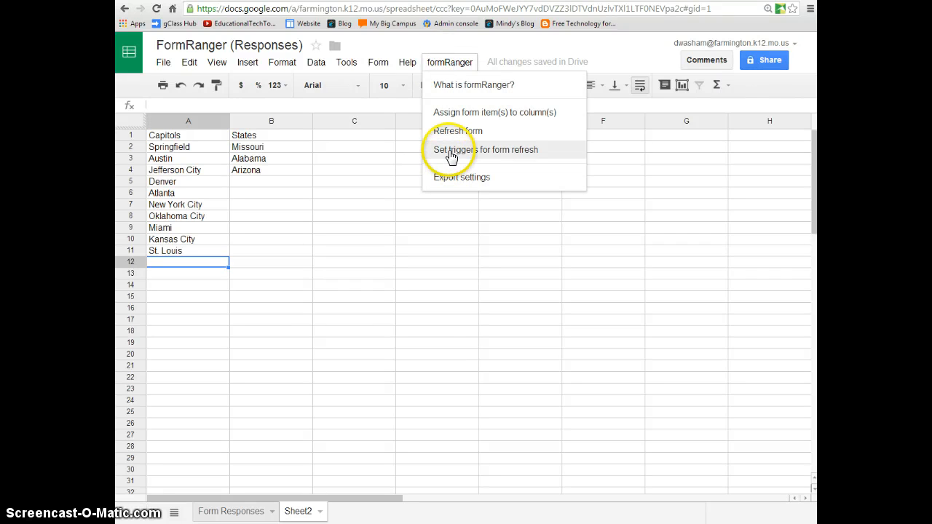
left_click(451, 151)
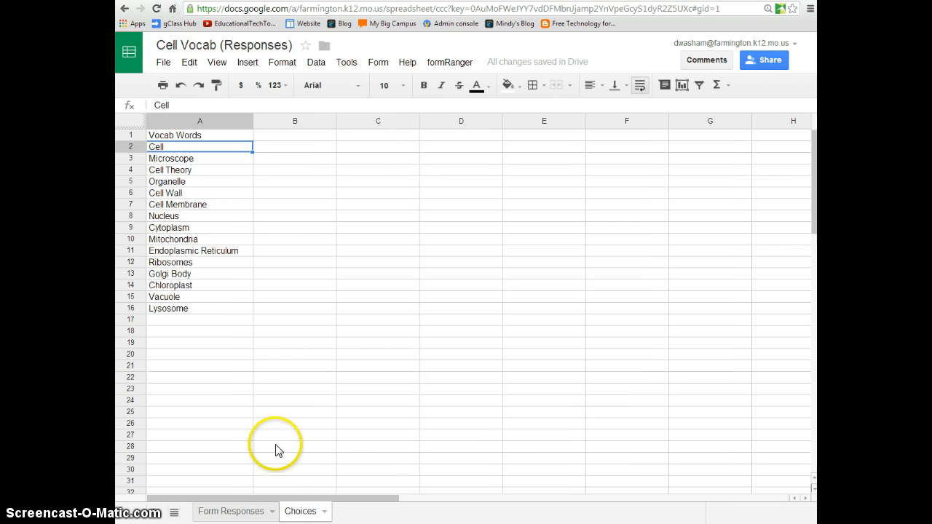
In the Cell Vocab responses spreadsheet, open formRanger's assignment of form items to columns and choose Vocab Words as Q4's column.
left_click(454, 61)
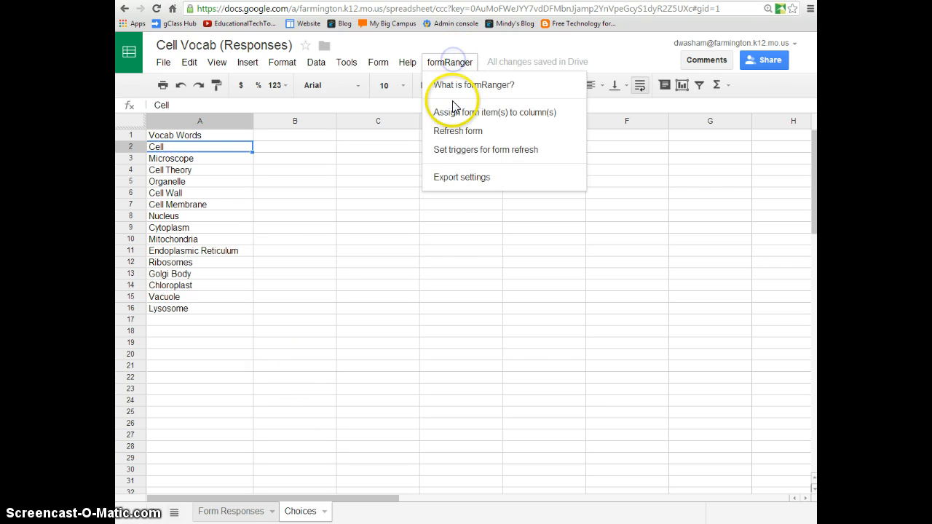
left_click(449, 113)
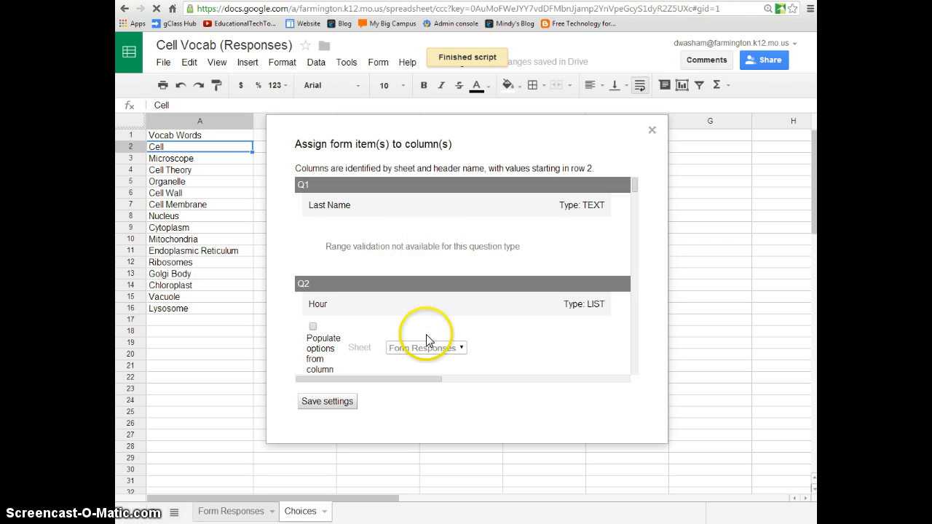
scroll(372, 249, "down", 1)
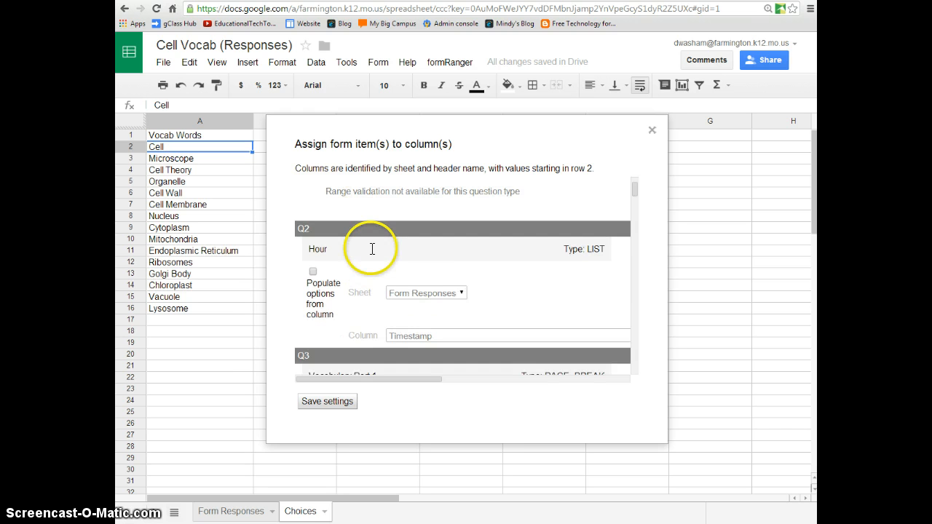
scroll(367, 251, "down", 2)
scroll(360, 276, "down", 2)
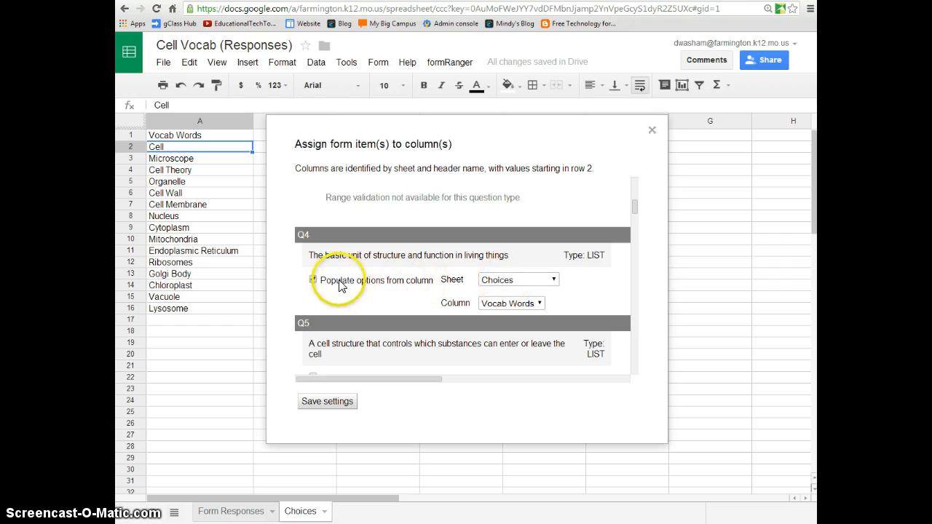
left_click(540, 304)
left_click(509, 315)
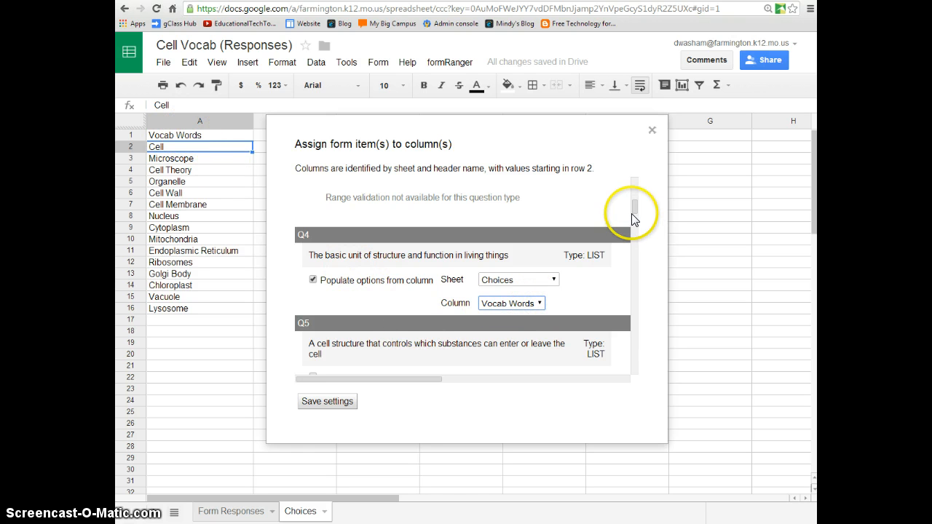
Populate the Q5 cell structure question's options from the Vocab Words column of the Choices sheet.
scroll(633, 212, "down", 1)
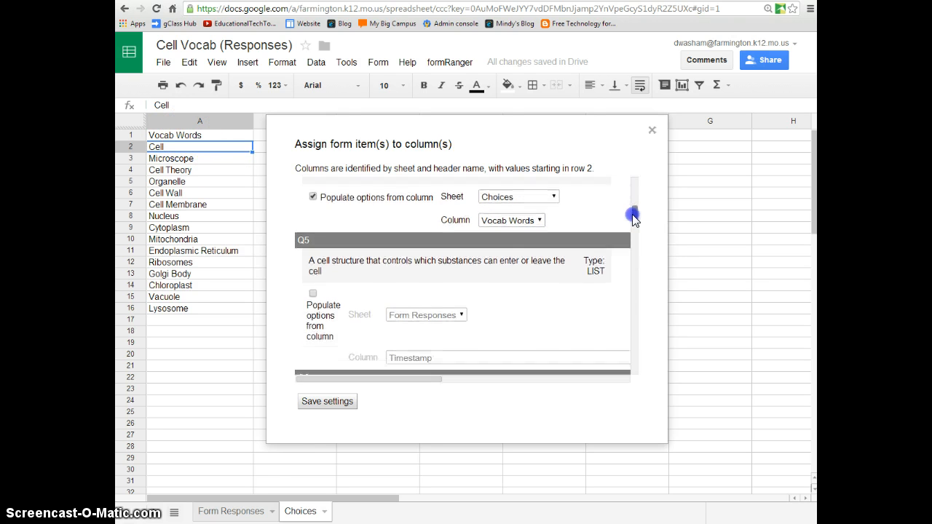
left_click(313, 295)
left_click(460, 315)
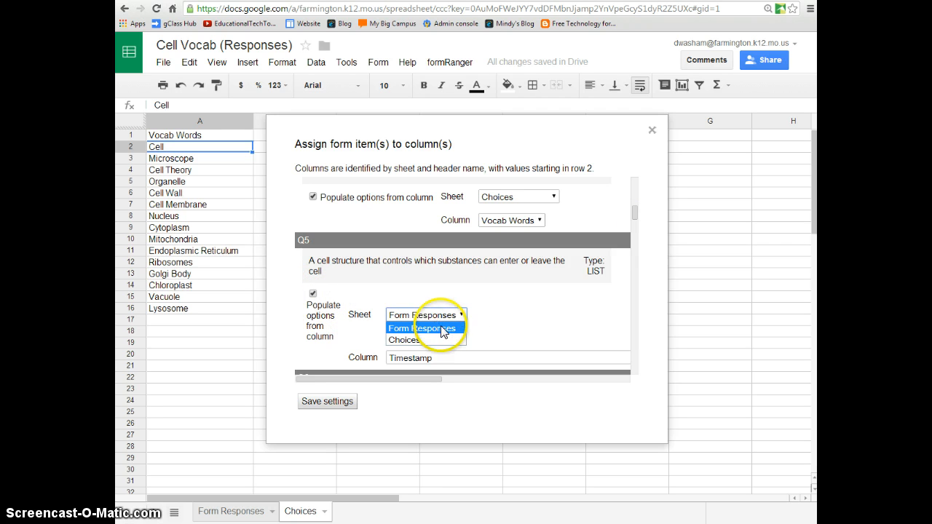
left_click(435, 340)
scroll(557, 337, "down", 1)
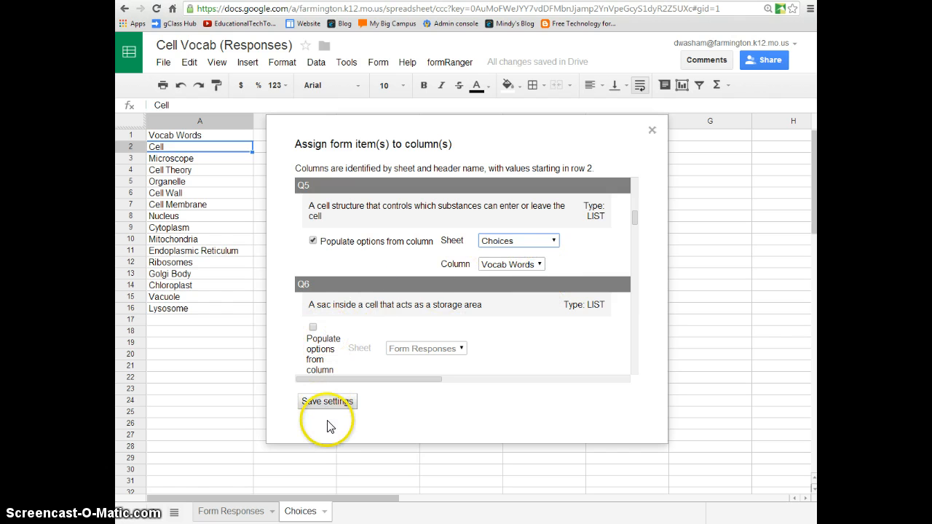
Populate Q20's options from the Choices sheet's Vocab Words column and save the assignment settings.
scroll(339, 309, "down", 15)
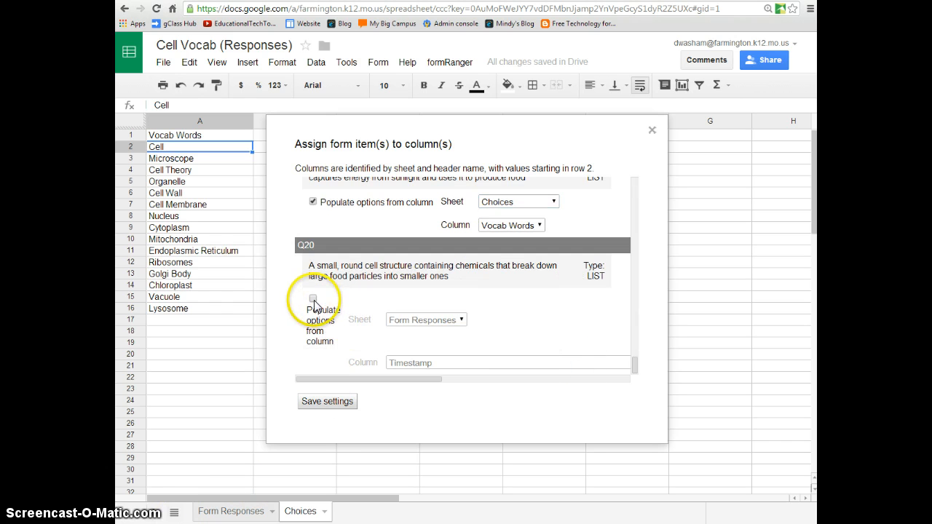
left_click(312, 300)
left_click(462, 321)
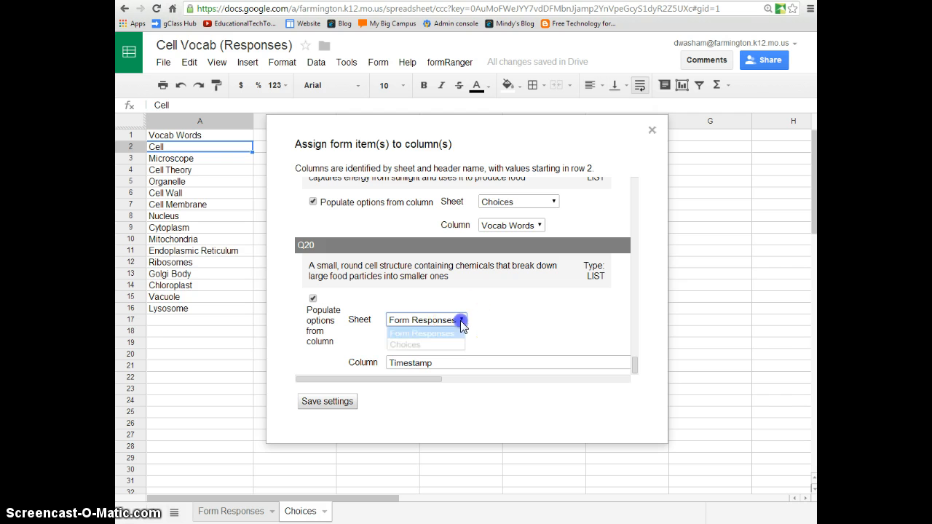
left_click(437, 344)
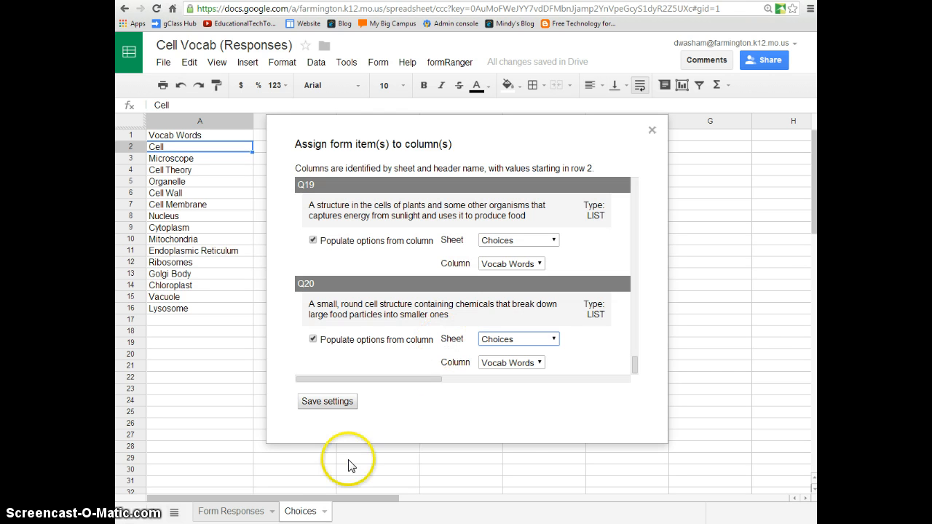
left_click(323, 404)
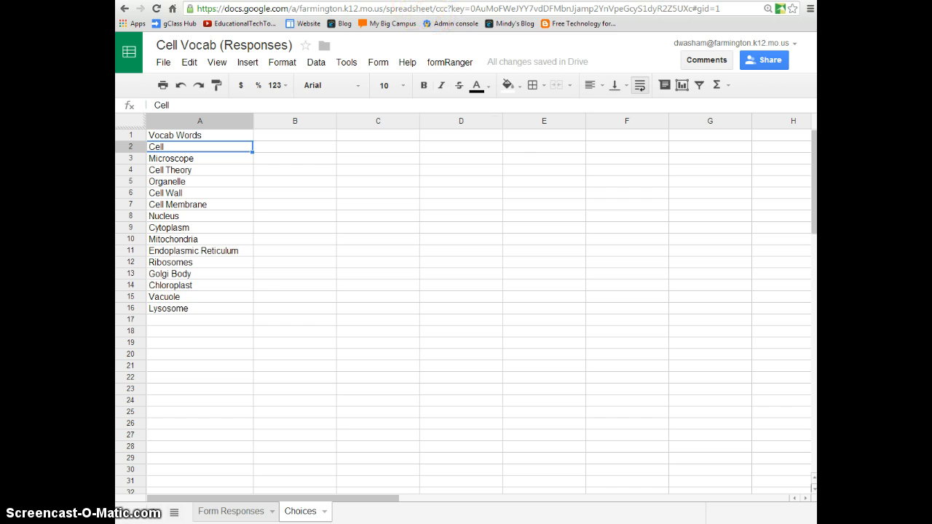
Open the live Cell Vocab form, enter the respondent's last name, choose hour 2 and continue to Vocabulary Part 1.
left_click(448, 62)
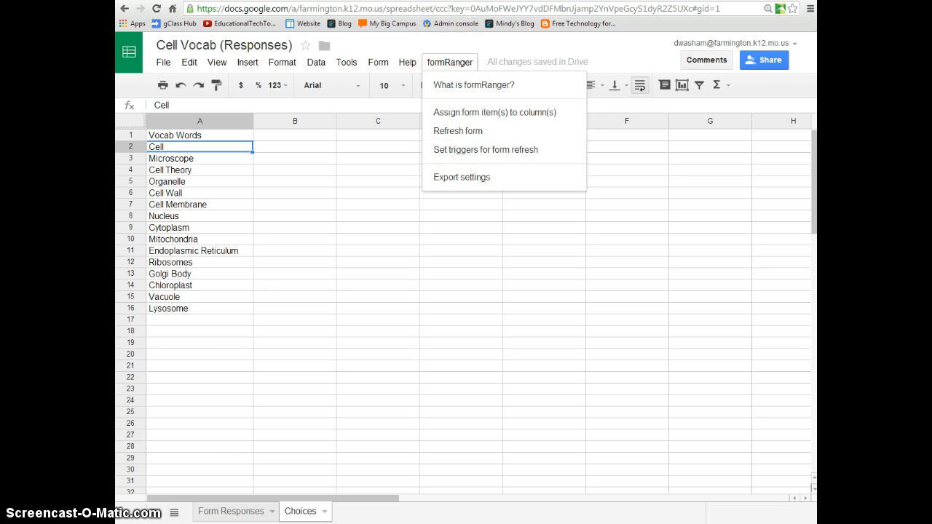
key("ctrl+Tab")
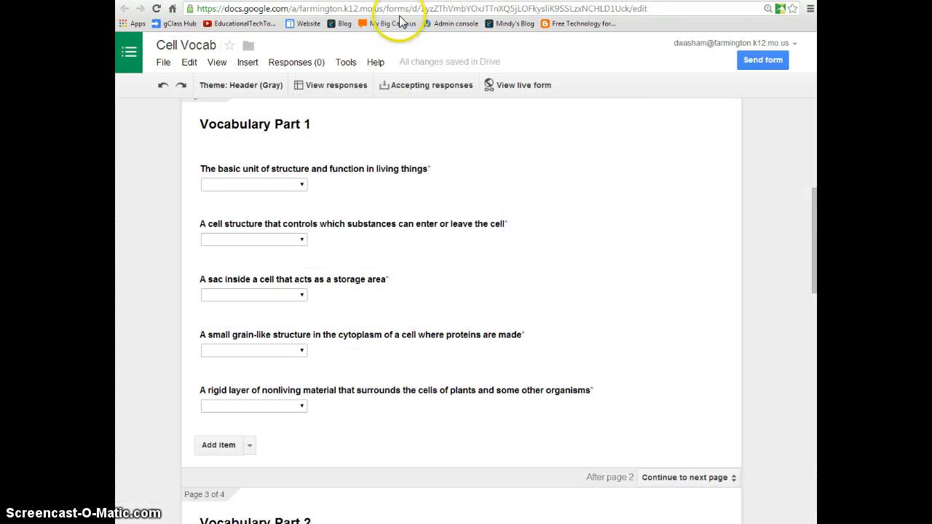
left_click(495, 84)
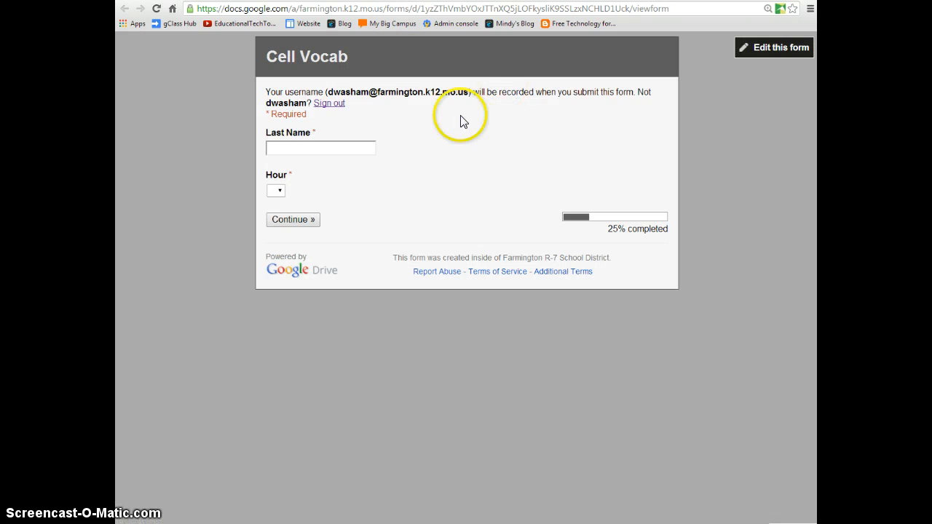
left_click(318, 148)
type("w")
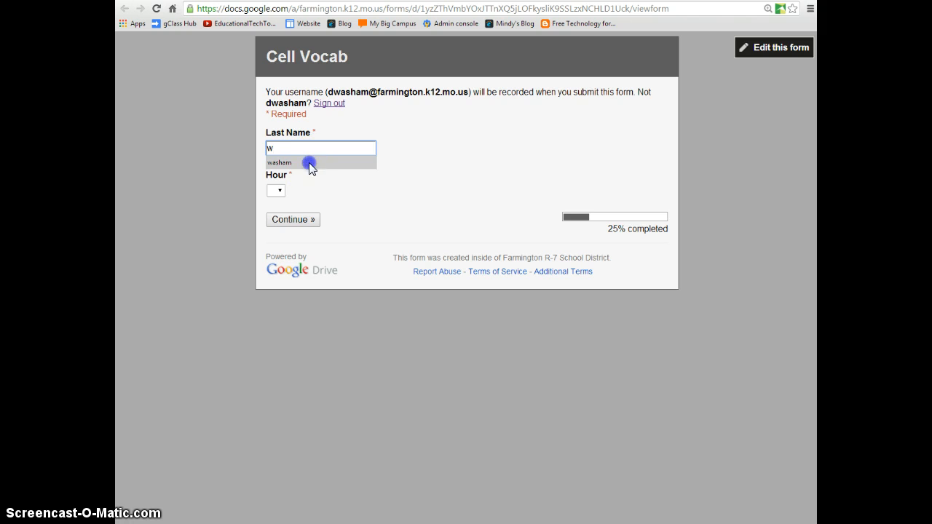
left_click(309, 162)
left_click(279, 191)
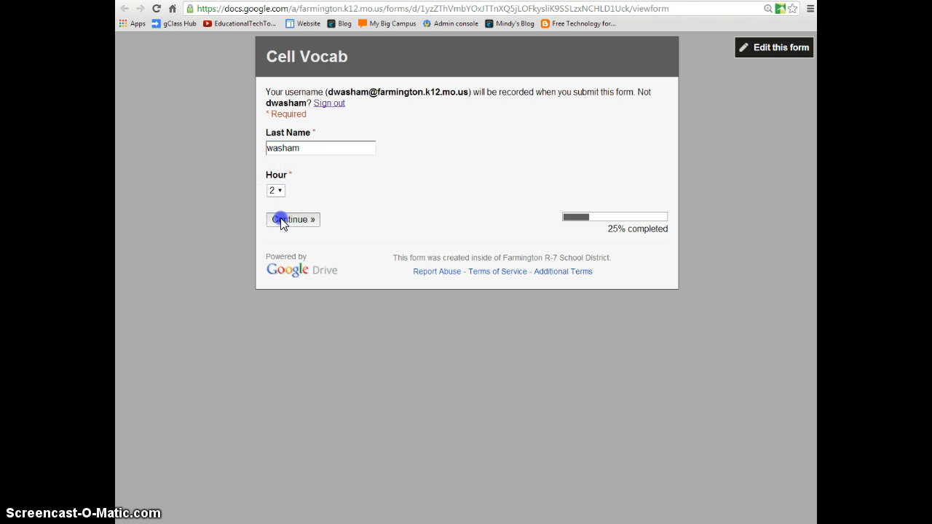
left_click(283, 220)
Check the answer choices offered for the first three Vocabulary Part 1 questions without selecting any answer.
left_click(368, 181)
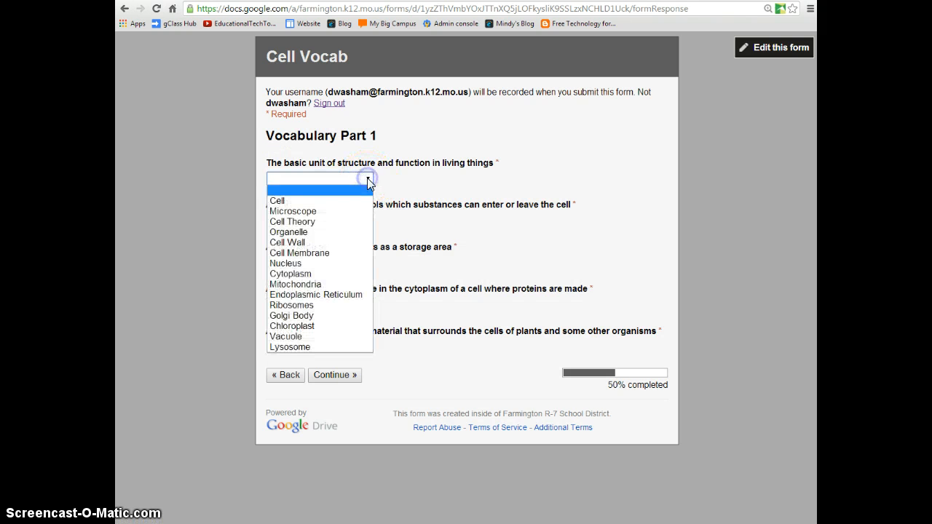
left_click(368, 180)
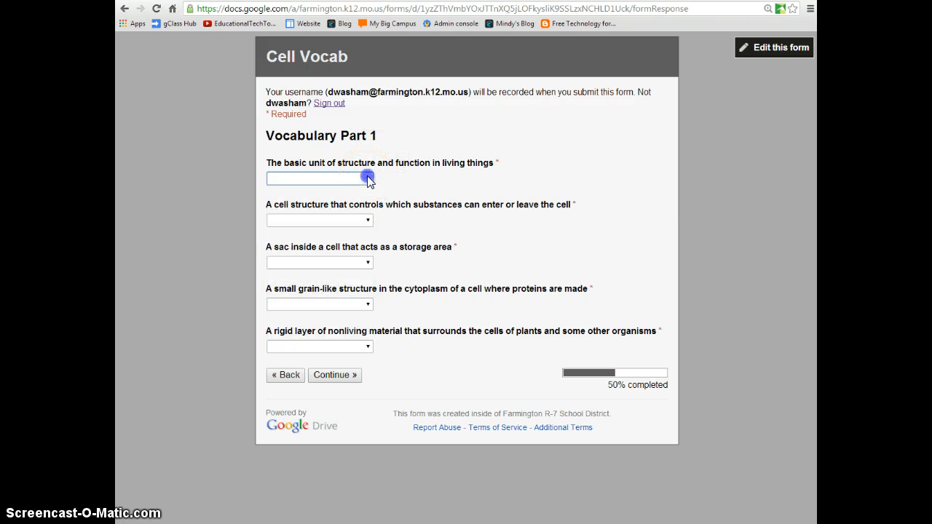
left_click(368, 220)
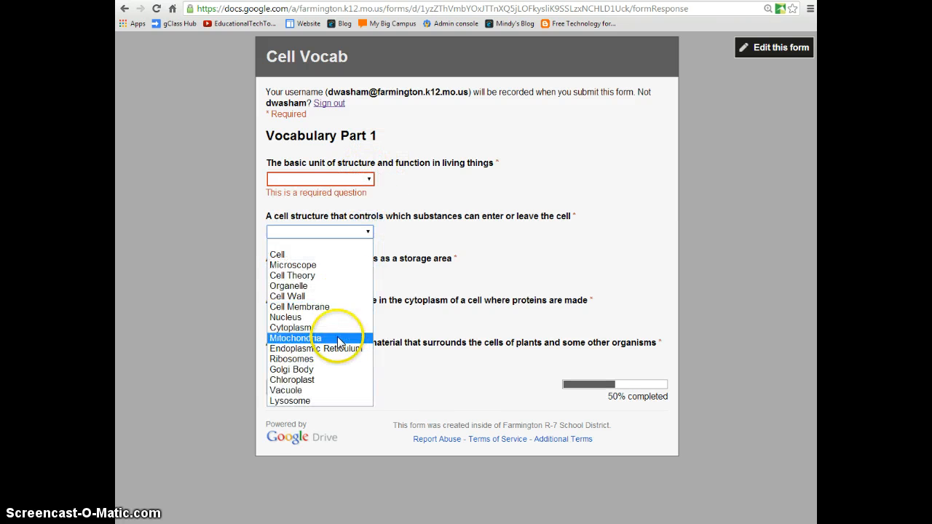
left_click(367, 233)
left_click(367, 274)
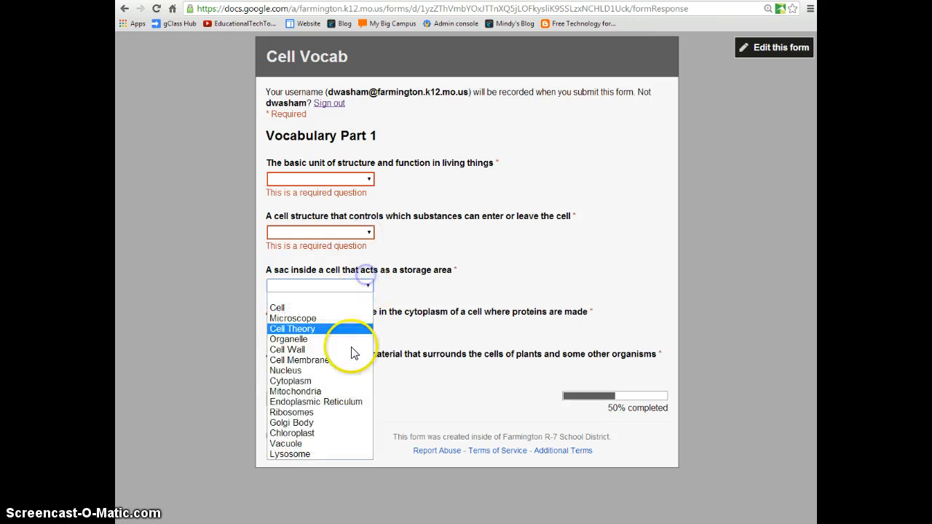
left_click(368, 286)
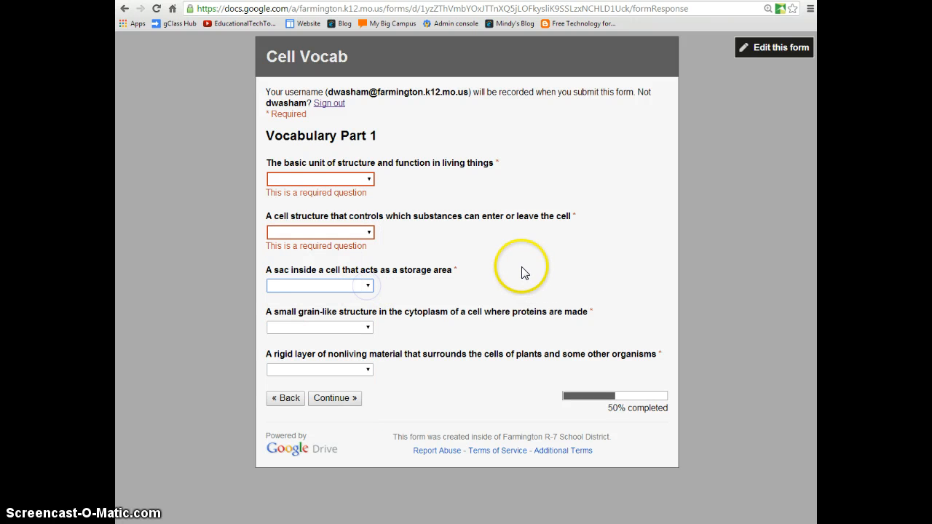